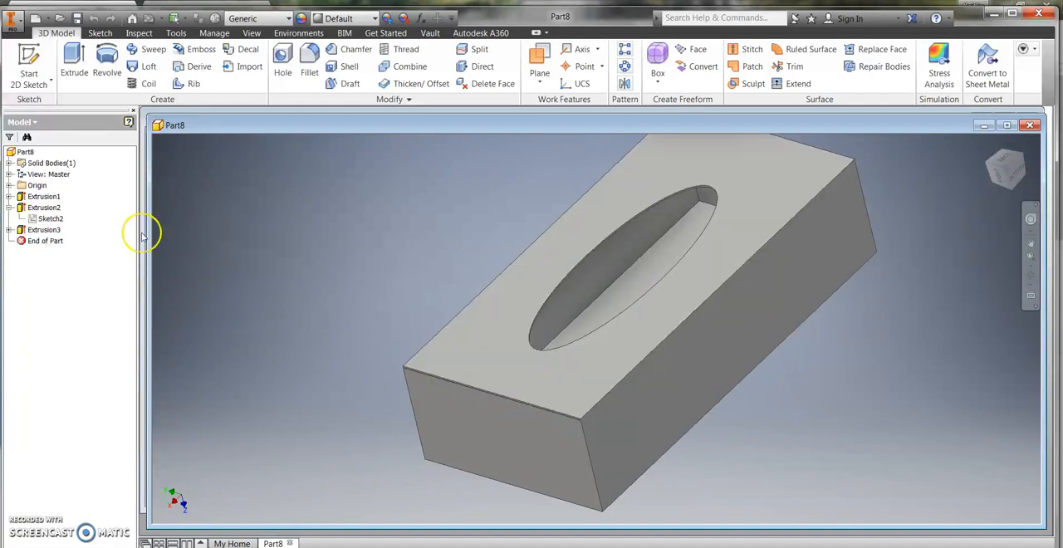
Step: Create a new metric part from the Standard (mm).ipt template and start a 2D sketch on the XY plane
{"action": "left_click", "coordinate": [35, 18]}
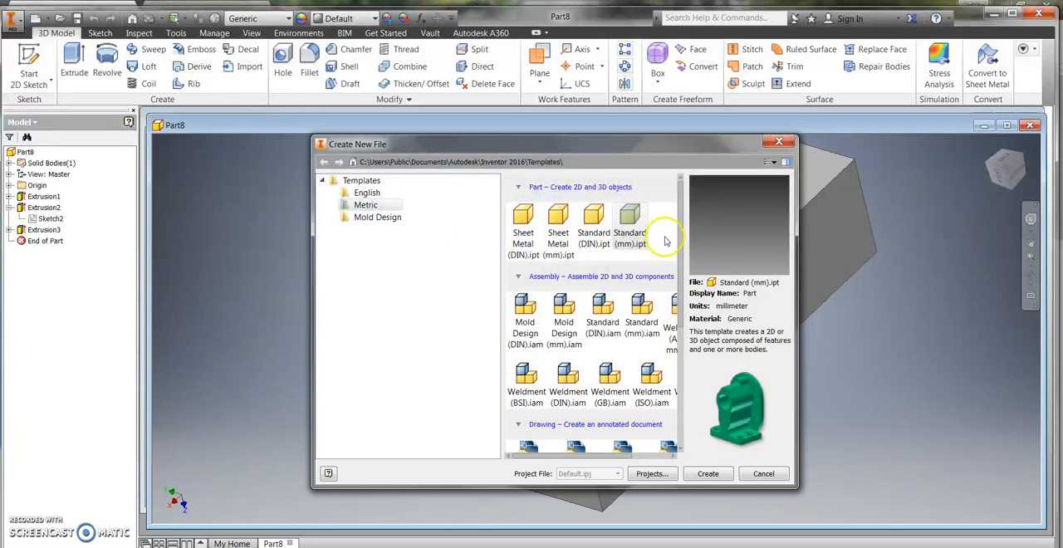
{"action": "left_click", "coordinate": [703, 479]}
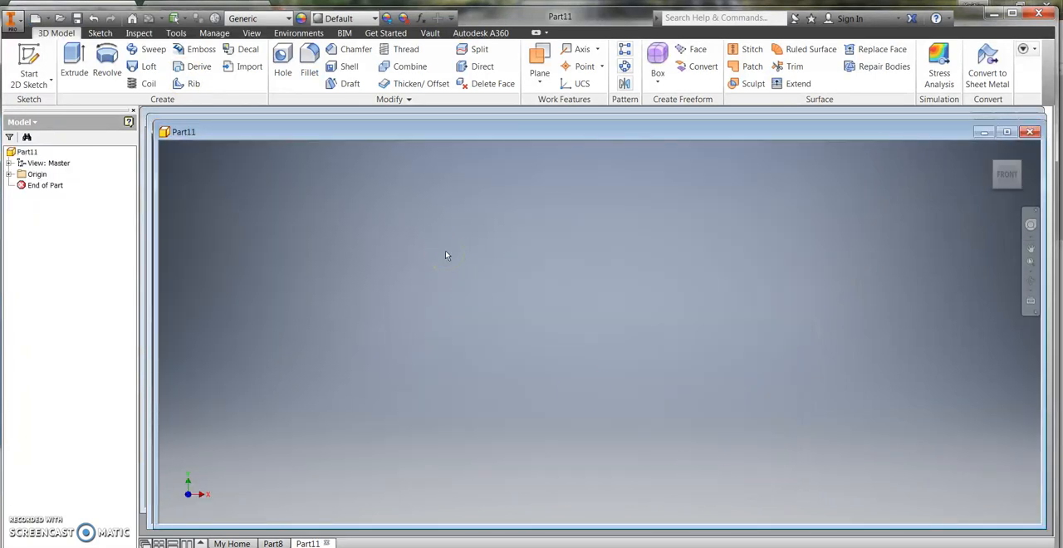
{"action": "left_click", "coordinate": [29, 66]}
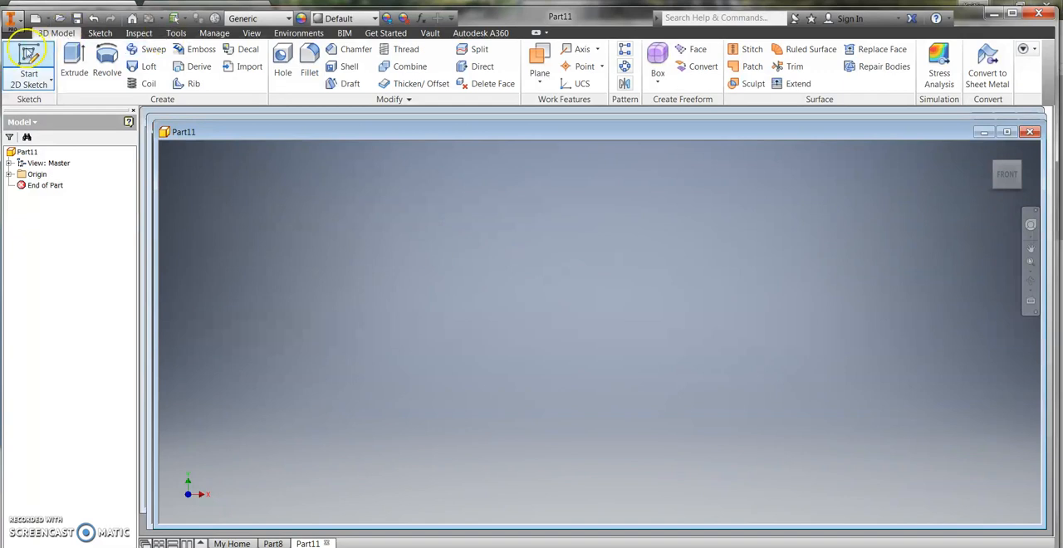
{"action": "left_click", "coordinate": [540, 210]}
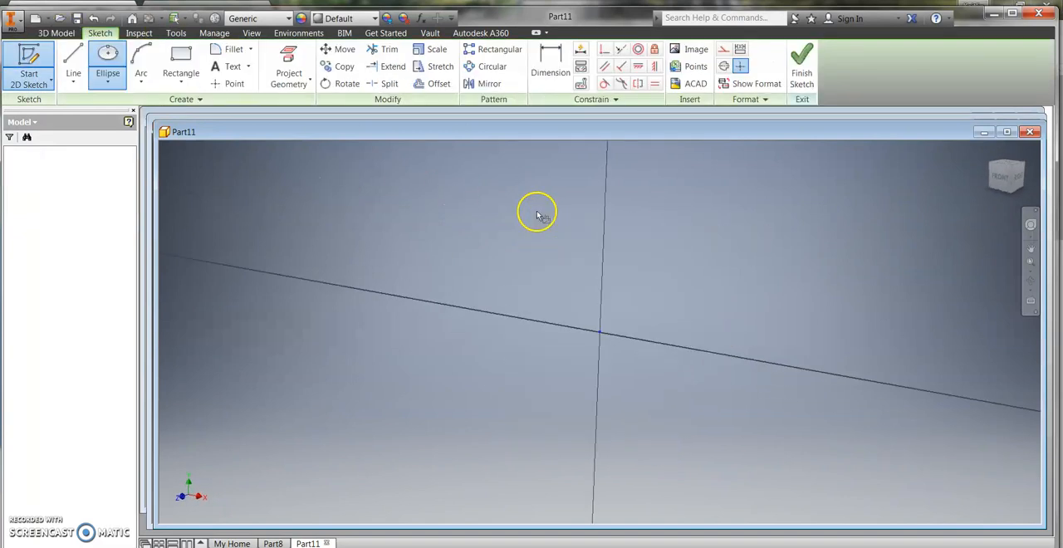
Step: Sketch a rectangle about 39 mm wide enclosing the origin
{"action": "left_click", "coordinate": [179, 66]}
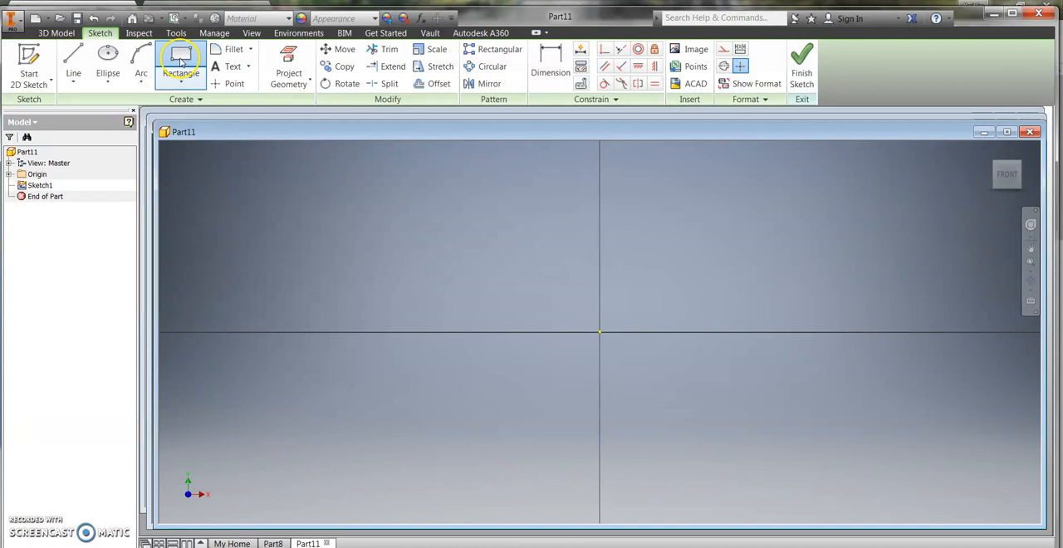
{"action": "left_click", "coordinate": [413, 225]}
{"action": "left_click", "coordinate": [848, 422]}
Step: Dimension the rectangle's upper horizontal edge and set its length to 269 mm
{"action": "left_click", "coordinate": [550, 62]}
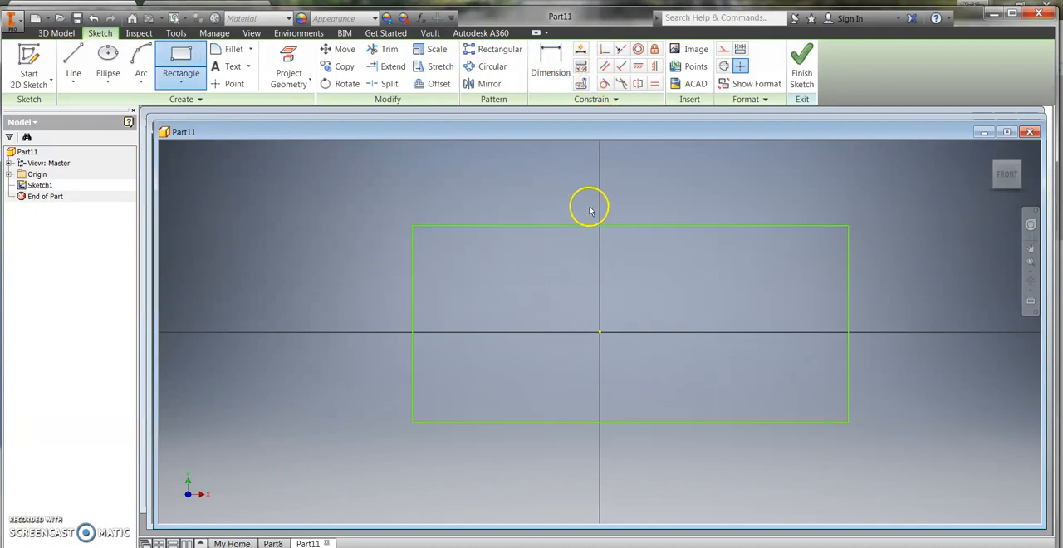
{"action": "left_click", "coordinate": [597, 225]}
{"action": "left_click", "coordinate": [591, 203]}
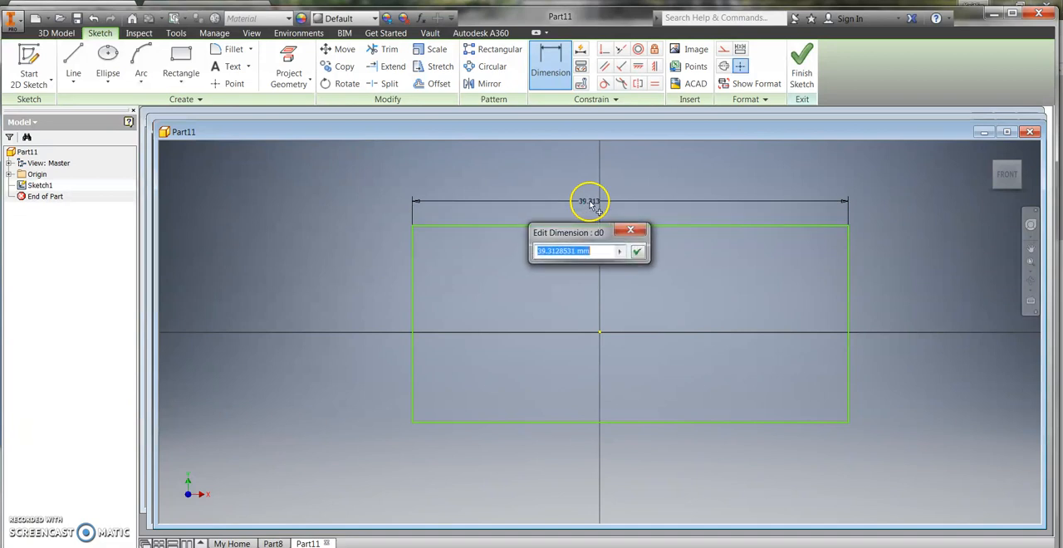
{"action": "left_click", "coordinate": [638, 251]}
{"action": "scroll", "coordinate": [917, 214], "scroll_direction": "down", "scroll_amount": 4}
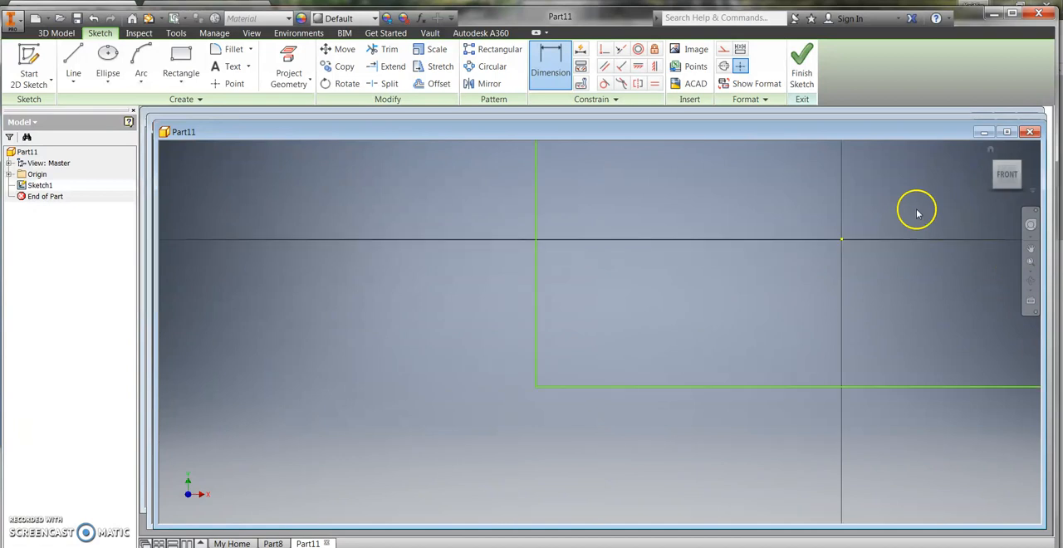
{"action": "scroll", "coordinate": [917, 215], "scroll_direction": "down", "scroll_amount": 2}
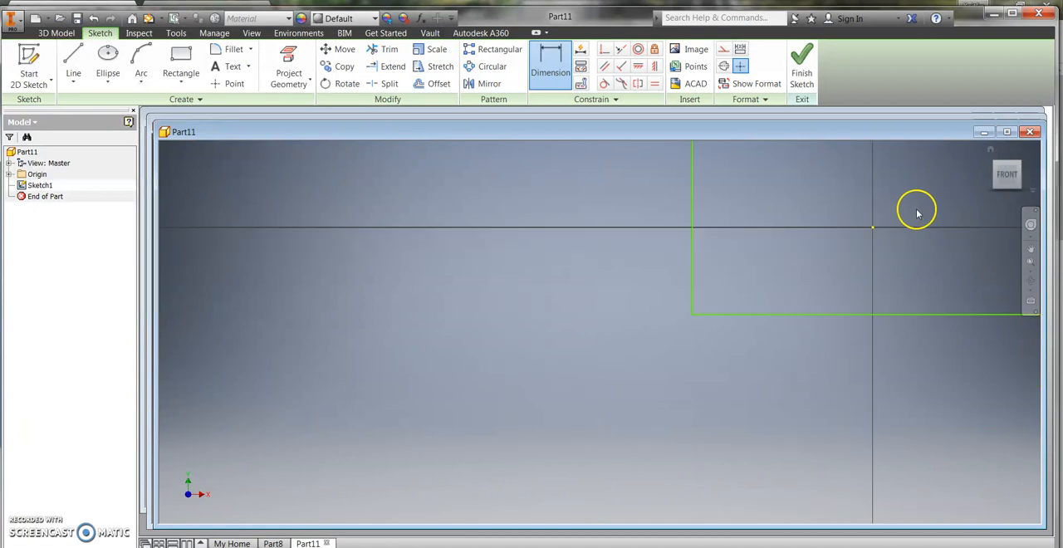
{"action": "left_click", "coordinate": [1032, 249]}
{"action": "left_click_drag", "start_coordinate": [573, 403], "coordinate": [270, 484]}
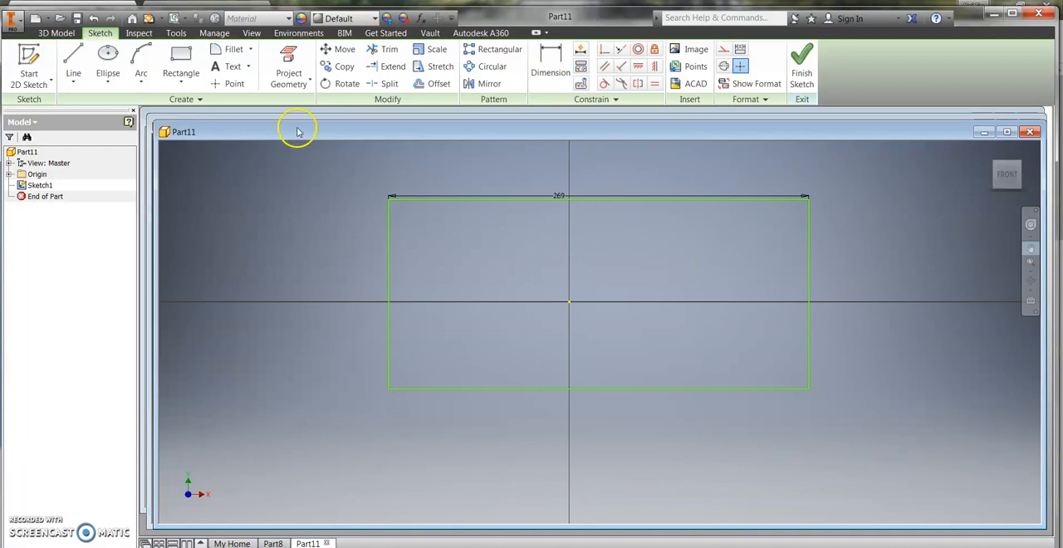
Step: Dimension the rectangle's vertical edge and set its height to 132 mm
{"action": "left_click", "coordinate": [557, 67]}
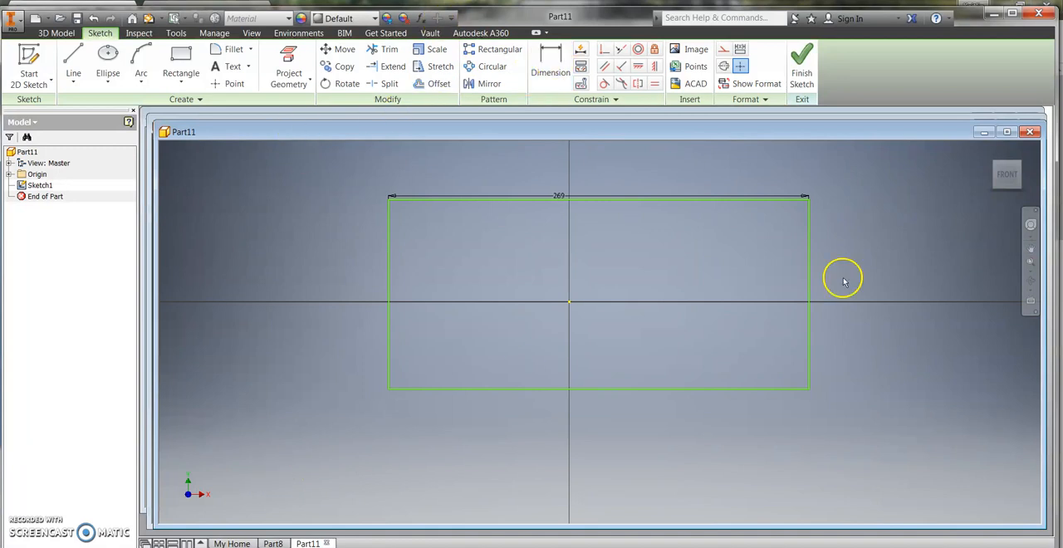
{"action": "left_click", "coordinate": [810, 282]}
{"action": "left_click", "coordinate": [874, 287]}
{"action": "type", "text": "1"}
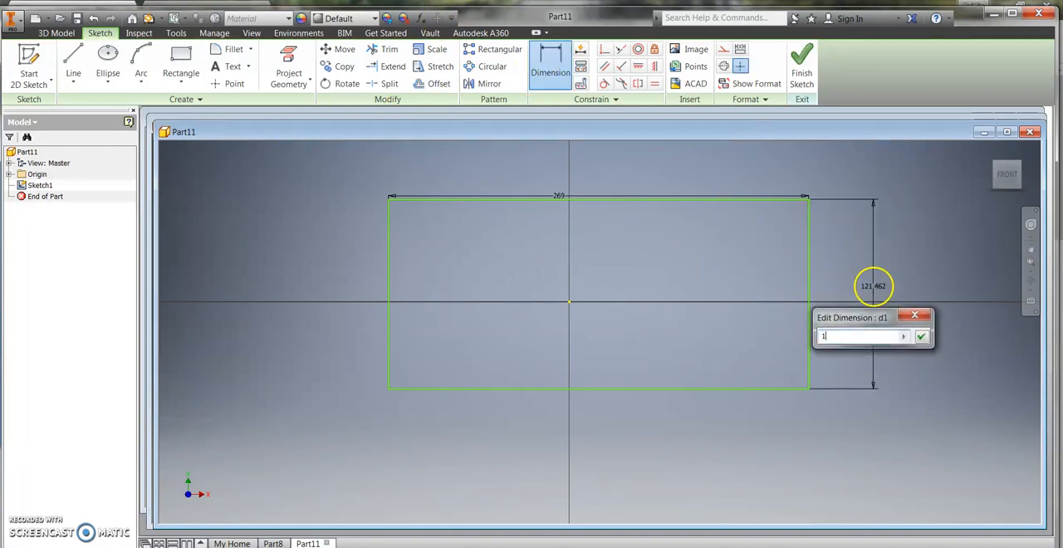
{"action": "left_click", "coordinate": [921, 336]}
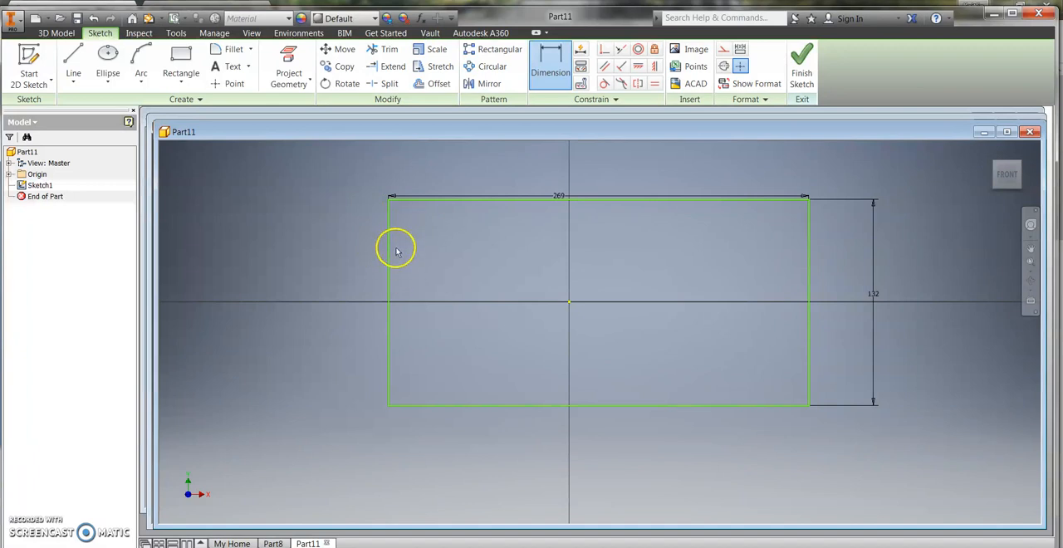
Step: Offset the rectangle inward by about 6.3 mm to form a second outline
{"action": "left_click", "coordinate": [438, 84]}
{"action": "left_click", "coordinate": [426, 202]}
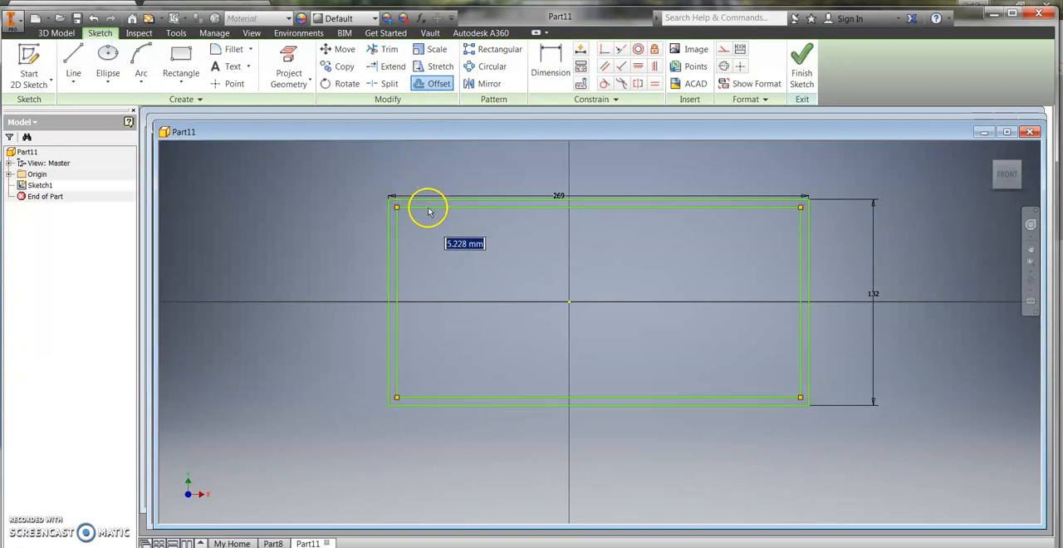
{"action": "left_click", "coordinate": [428, 213]}
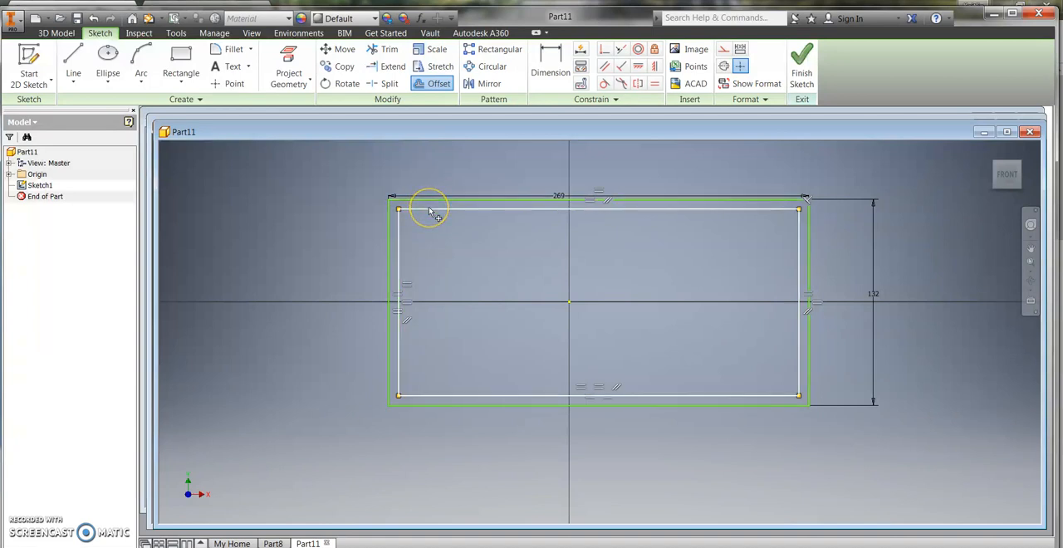
Step: Dimension the gap between the upper edges of the outer and inner rectangles and set it to 1 mm
{"action": "left_click", "coordinate": [551, 65]}
{"action": "left_click", "coordinate": [529, 202]}
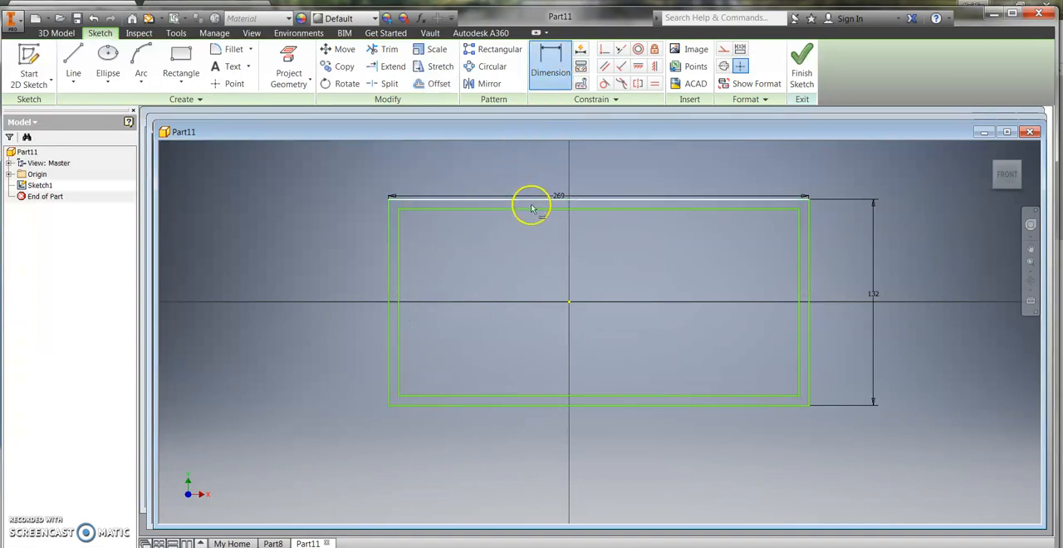
{"action": "left_click", "coordinate": [528, 202]}
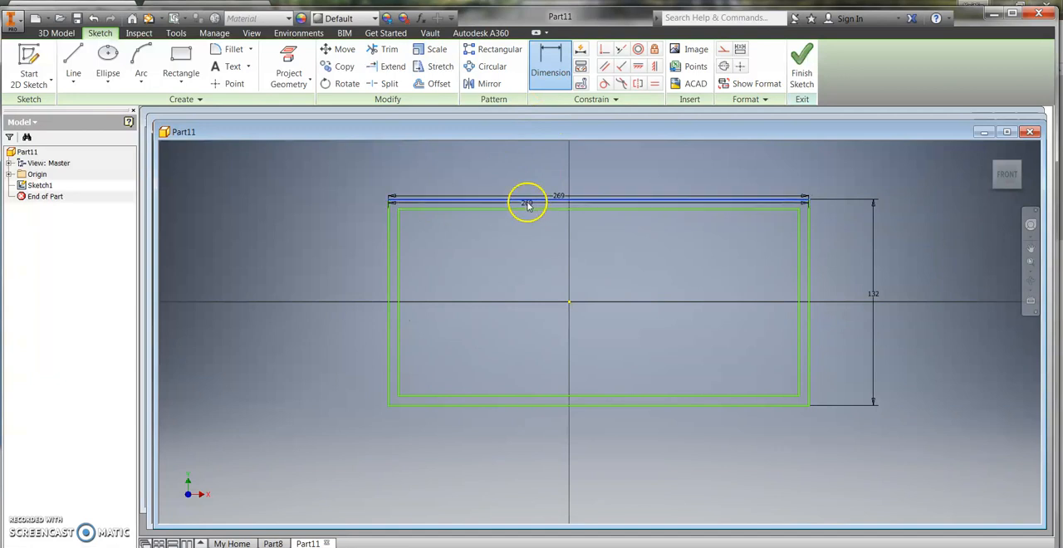
{"action": "left_click", "coordinate": [528, 209]}
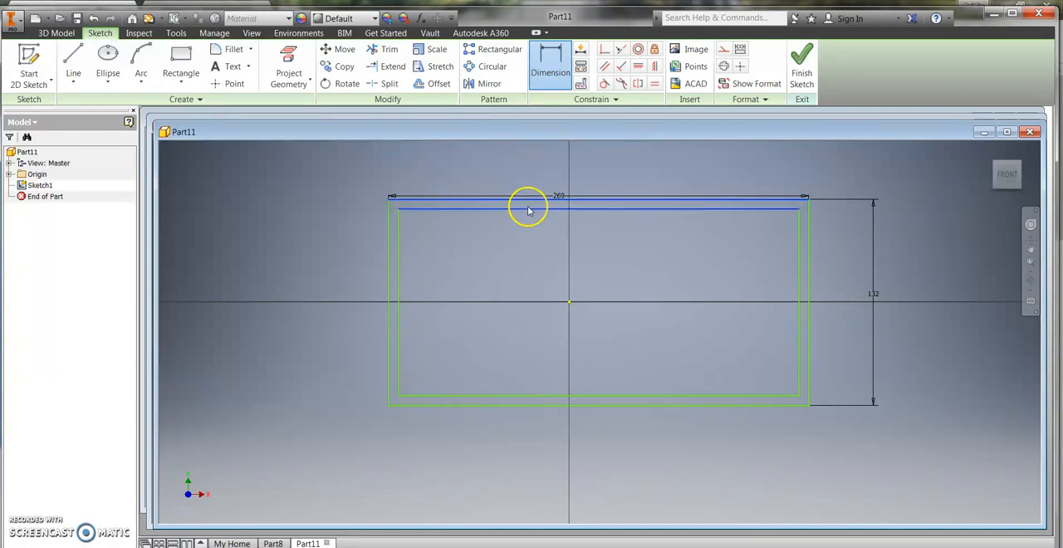
{"action": "left_click", "coordinate": [527, 255]}
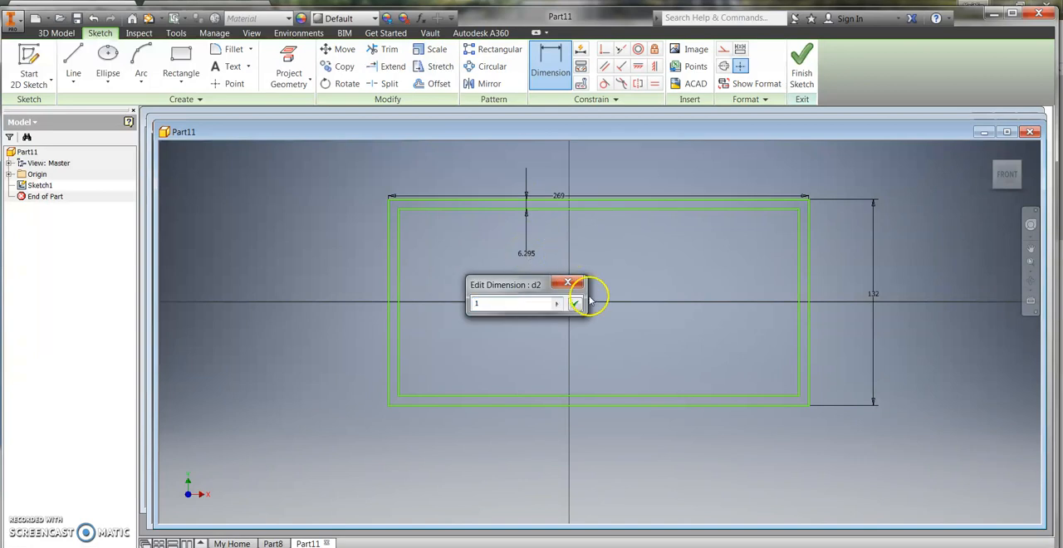
{"action": "left_click", "coordinate": [575, 305]}
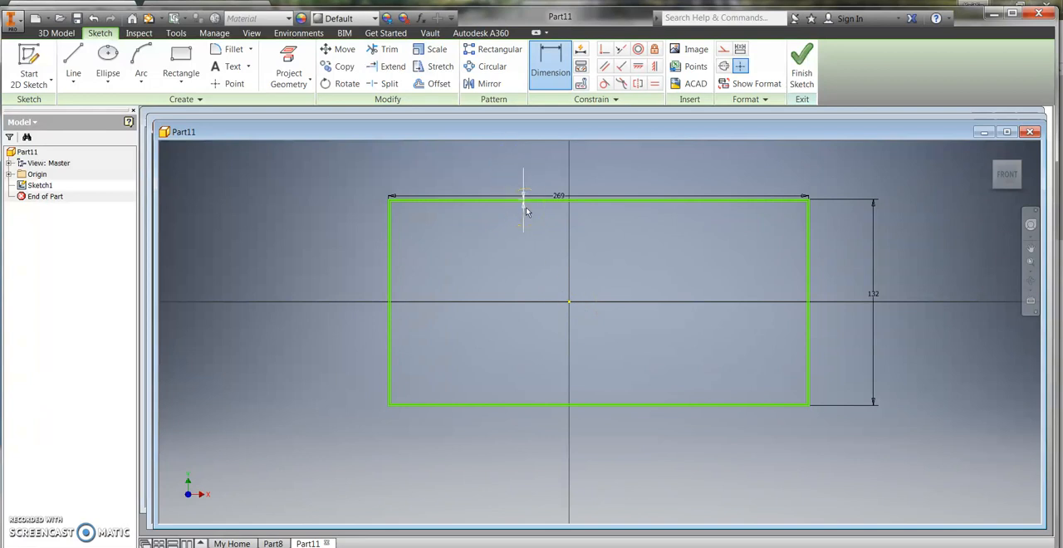
Step: Finish the sketch and extrude the thin border between the two rectangles 66 mm as a solid
{"action": "left_click", "coordinate": [803, 65]}
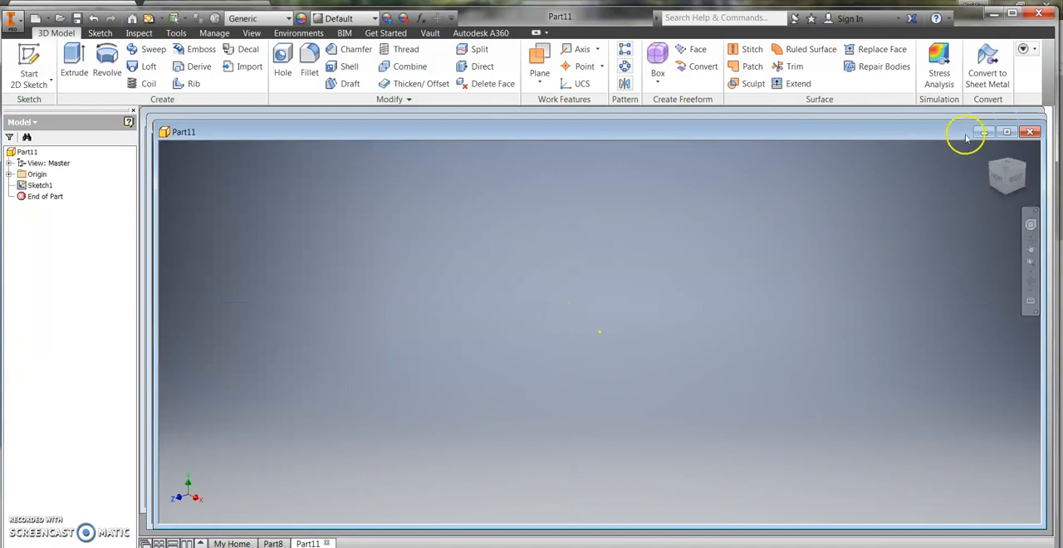
{"action": "left_click", "coordinate": [989, 149]}
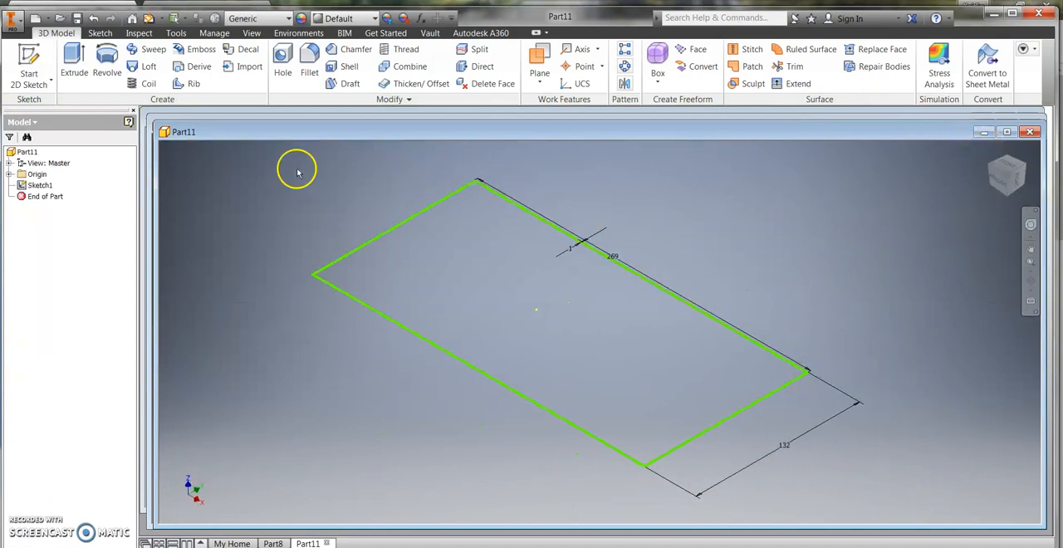
{"action": "left_click", "coordinate": [75, 65]}
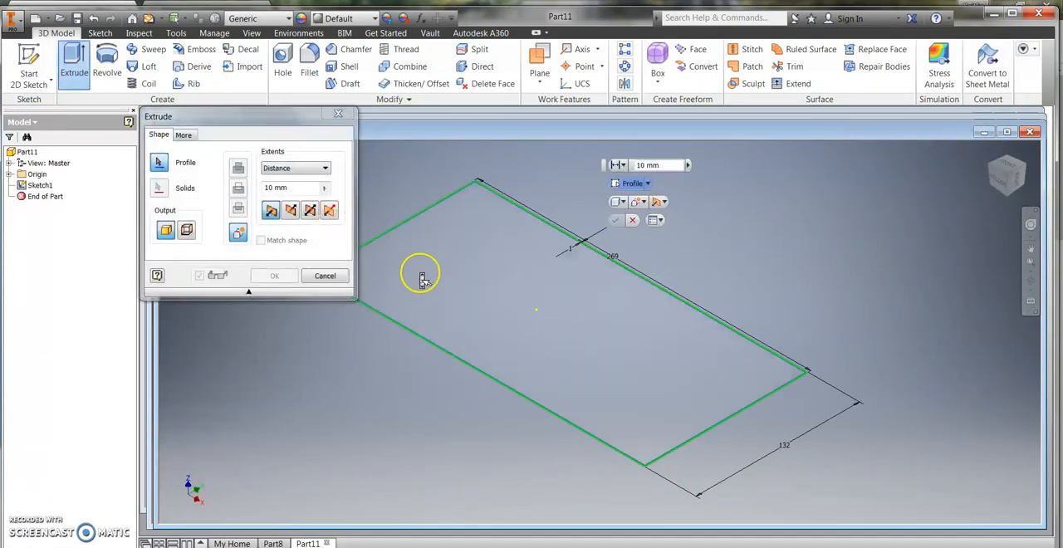
{"action": "scroll", "coordinate": [419, 279], "scroll_direction": "up", "scroll_amount": 5}
{"action": "scroll", "coordinate": [422, 277], "scroll_direction": "down", "scroll_amount": 6}
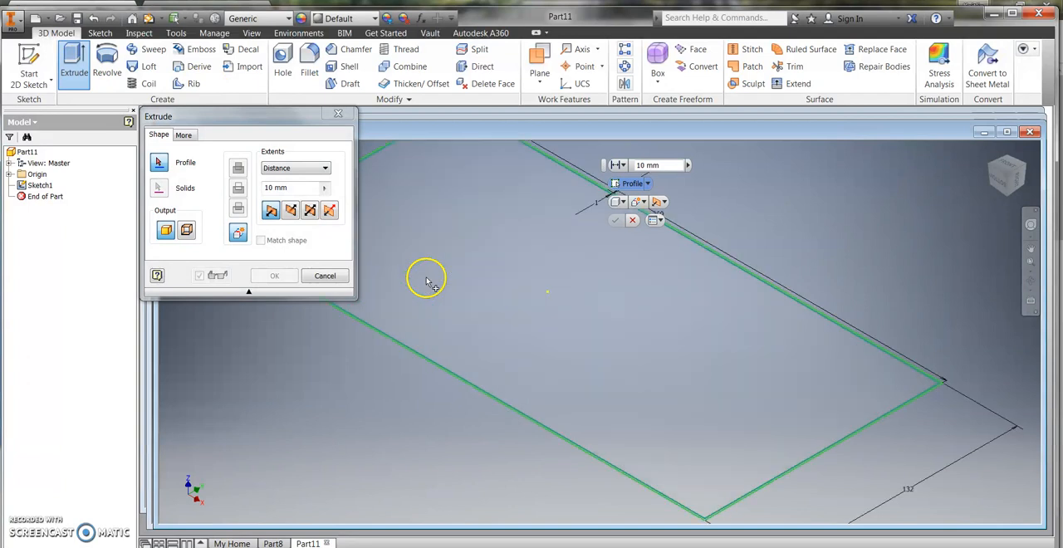
{"action": "scroll", "coordinate": [440, 391], "scroll_direction": "down", "scroll_amount": 3}
{"action": "scroll", "coordinate": [446, 381], "scroll_direction": "down", "scroll_amount": 1}
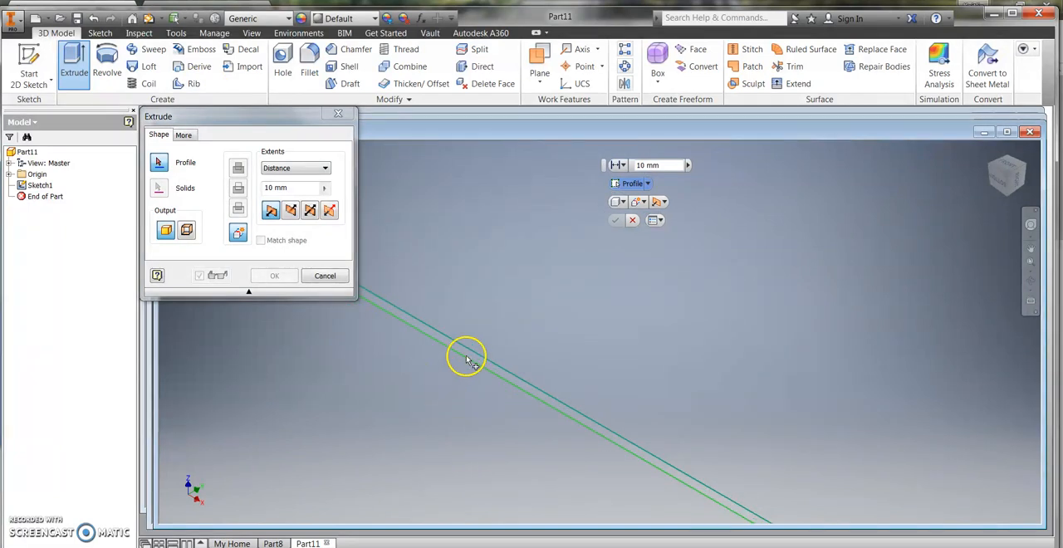
{"action": "left_click", "coordinate": [468, 359]}
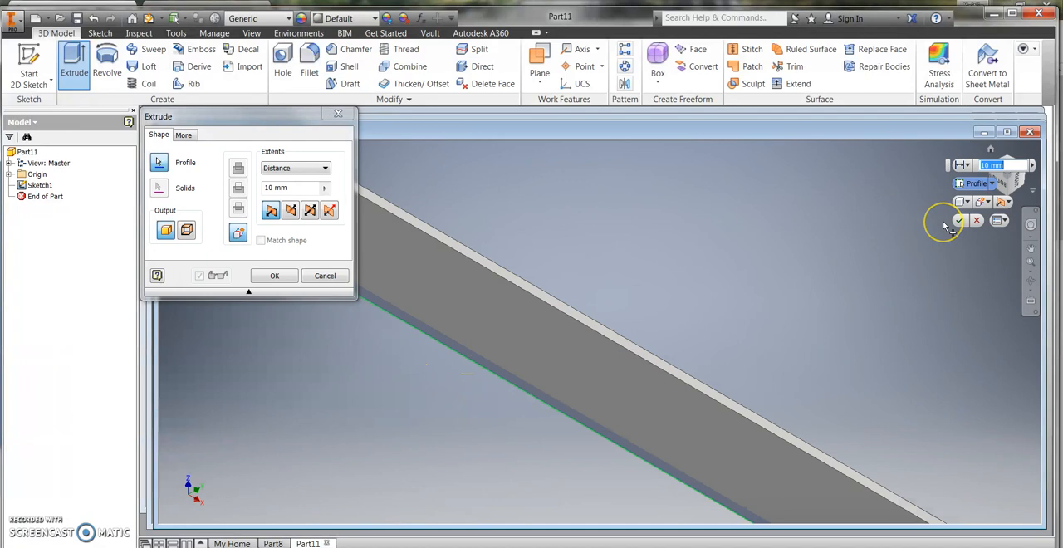
{"action": "type", "text": "66"}
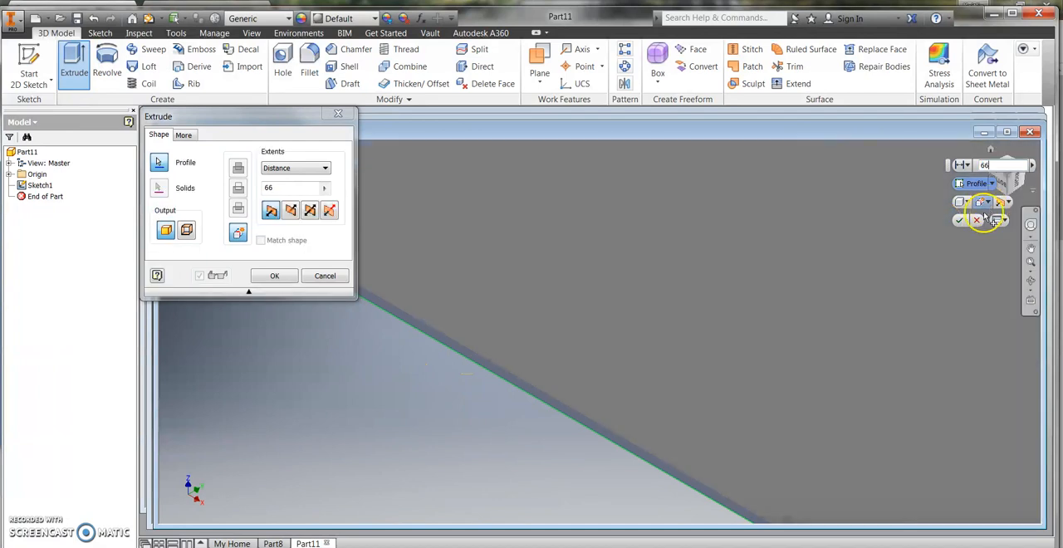
{"action": "left_click", "coordinate": [960, 221]}
Step: Create an empty 2D sketch on the narrow back rim face of the box walls and finish it
{"action": "left_click", "coordinate": [983, 148]}
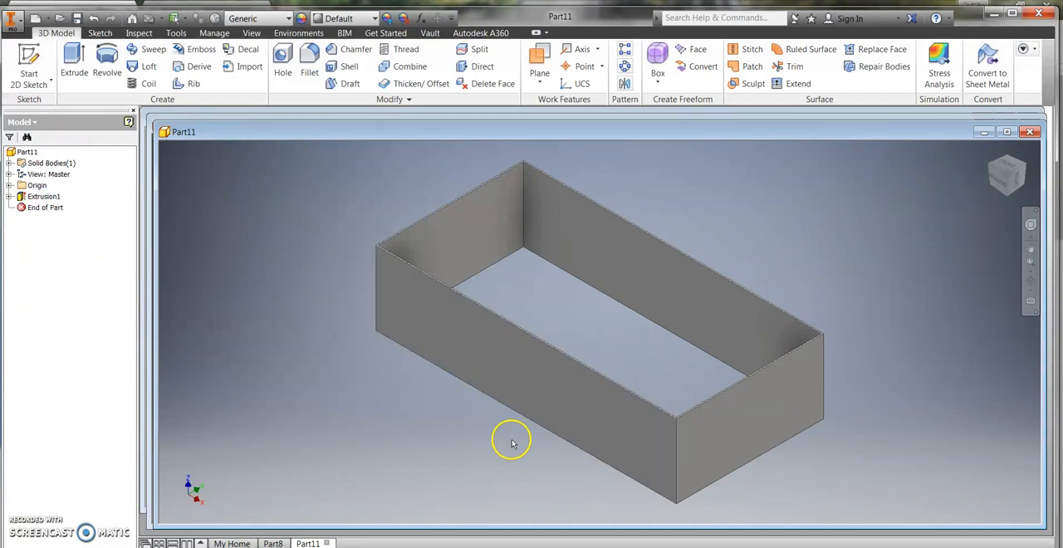
{"action": "left_click_drag", "start_coordinate": [1001, 181], "coordinate": [641, 256]}
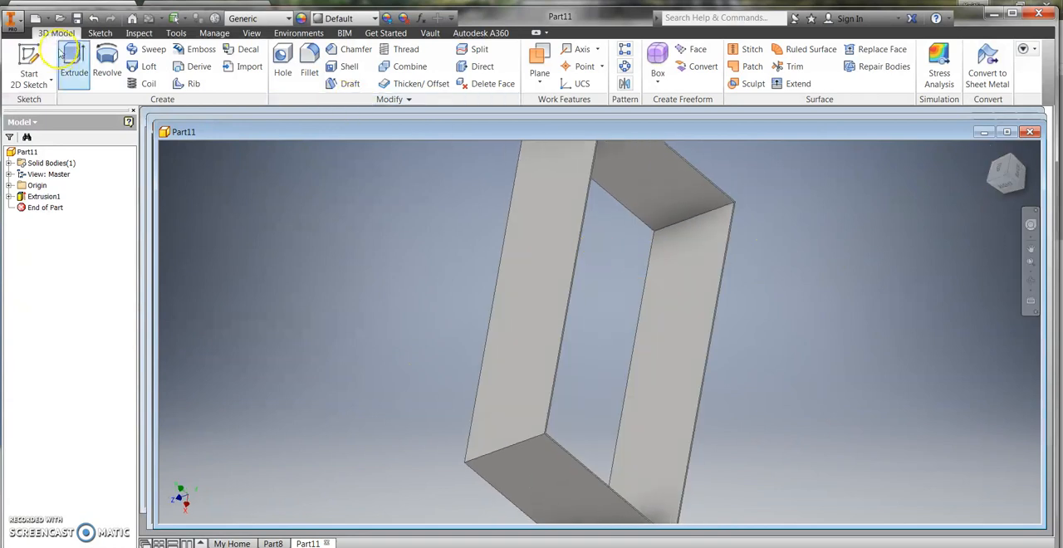
{"action": "left_click", "coordinate": [29, 67]}
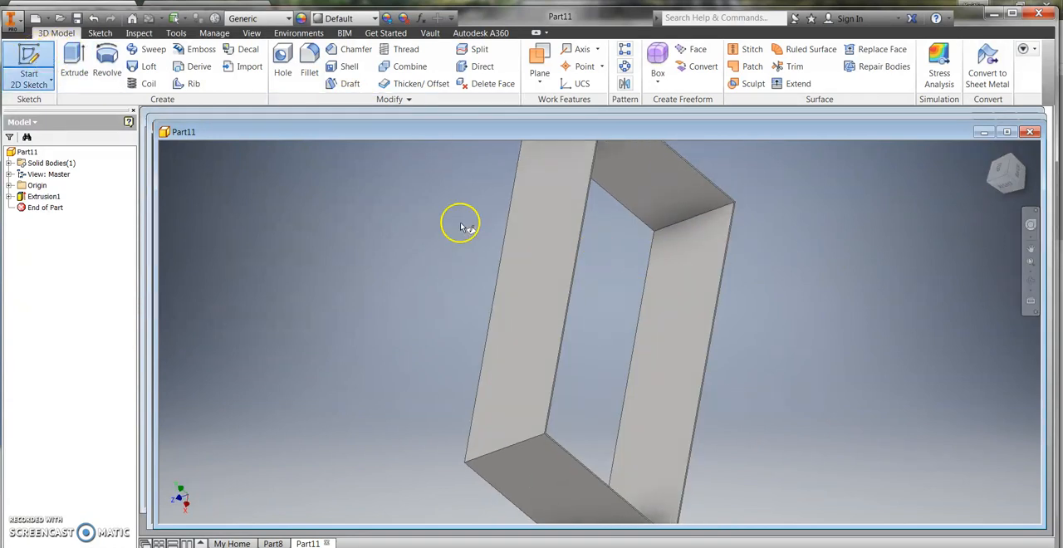
{"action": "left_click", "coordinate": [572, 283]}
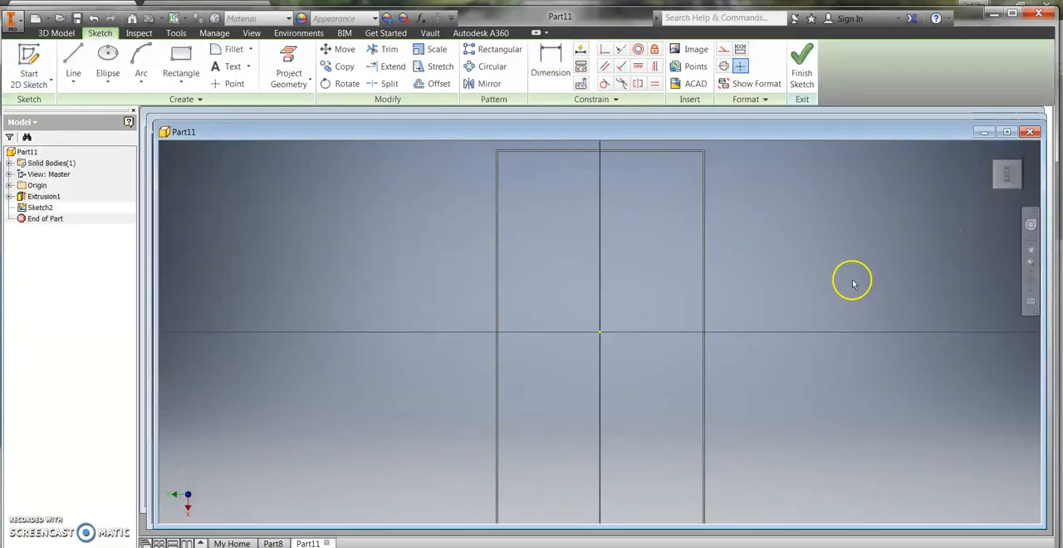
{"action": "scroll", "coordinate": [853, 284], "scroll_direction": "down", "scroll_amount": 3}
{"action": "scroll", "coordinate": [854, 284], "scroll_direction": "up", "scroll_amount": 5}
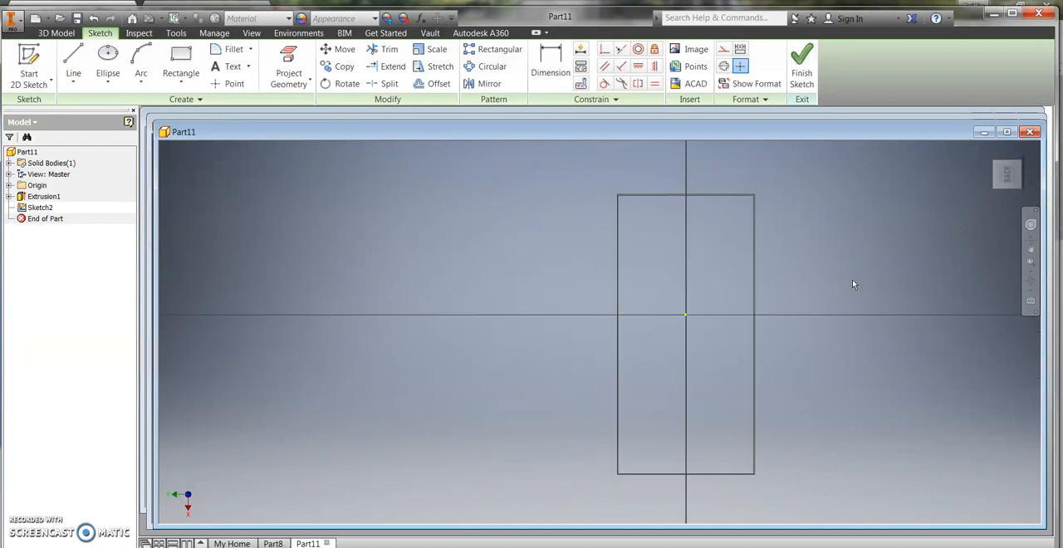
{"action": "left_click", "coordinate": [29, 60]}
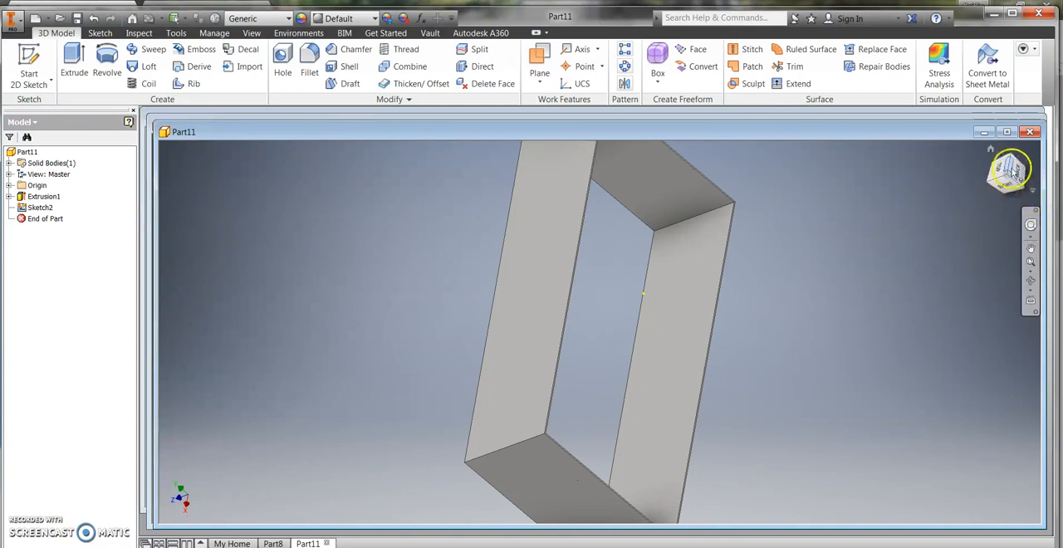
{"action": "left_click", "coordinate": [1003, 168]}
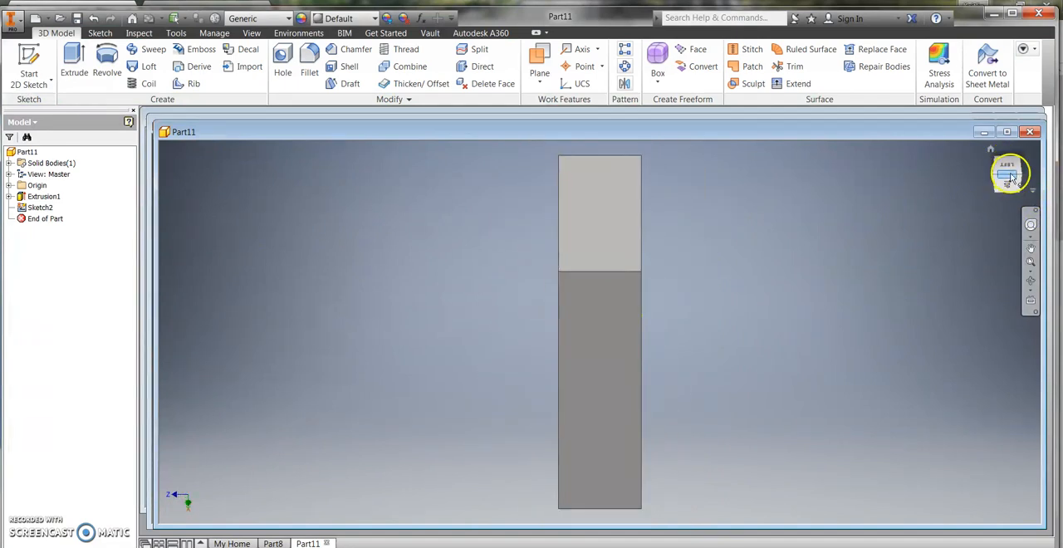
{"action": "left_click", "coordinate": [1011, 175]}
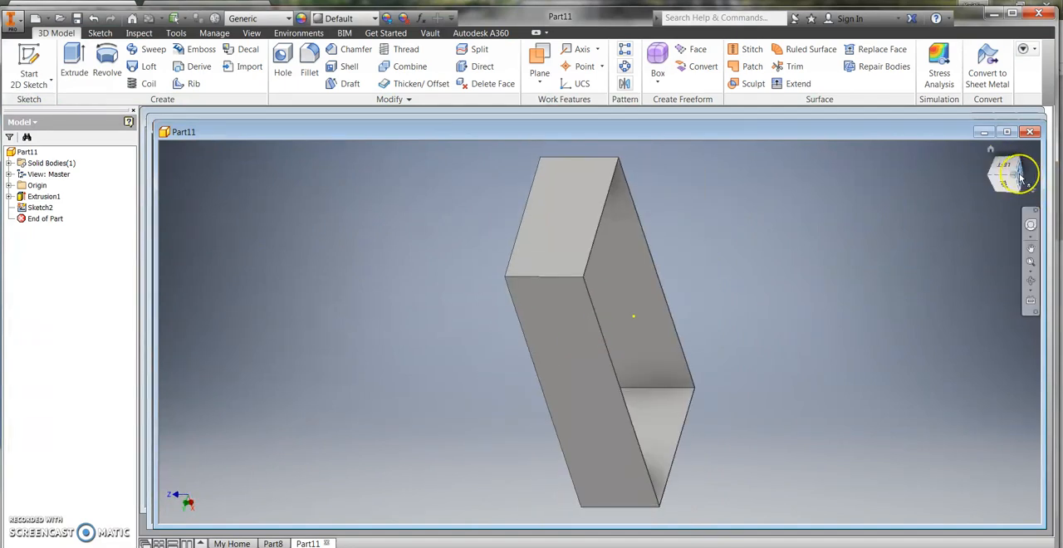
Step: Start a new 2D sketch on the back rim face and draw a rectangle corner to corner over the box's outer outline
{"action": "left_click", "coordinate": [1021, 177]}
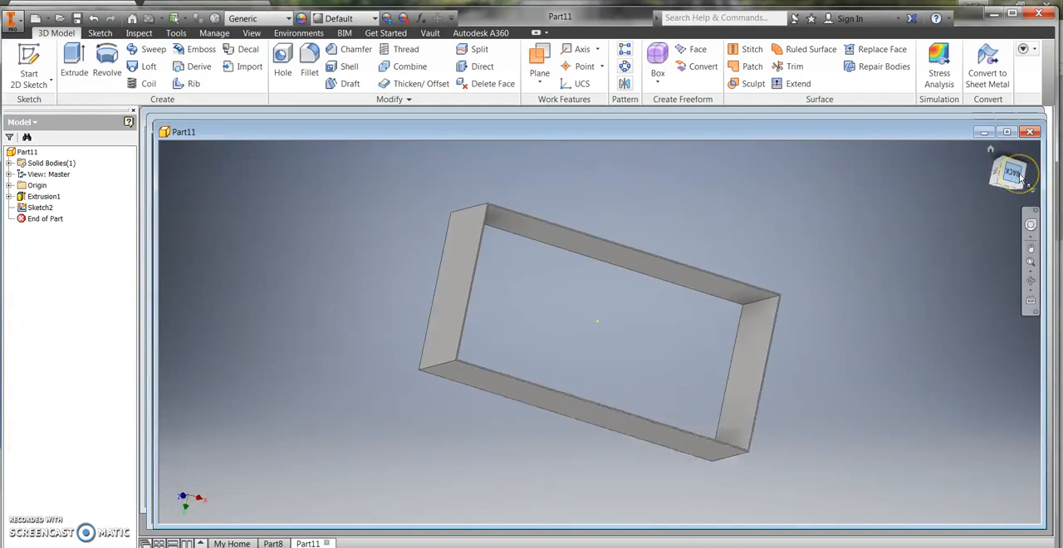
{"action": "left_click", "coordinate": [100, 32]}
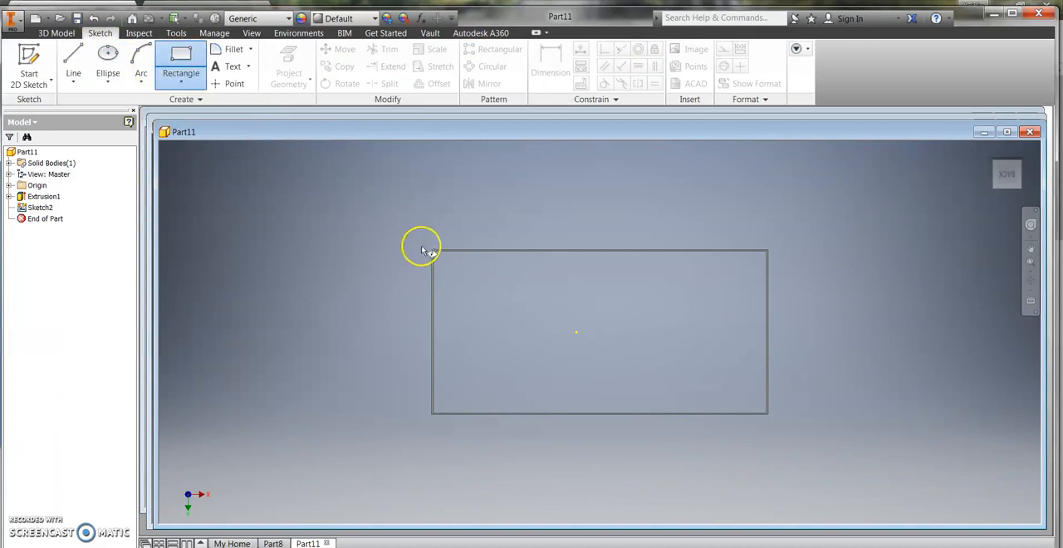
{"action": "left_click", "coordinate": [27, 52]}
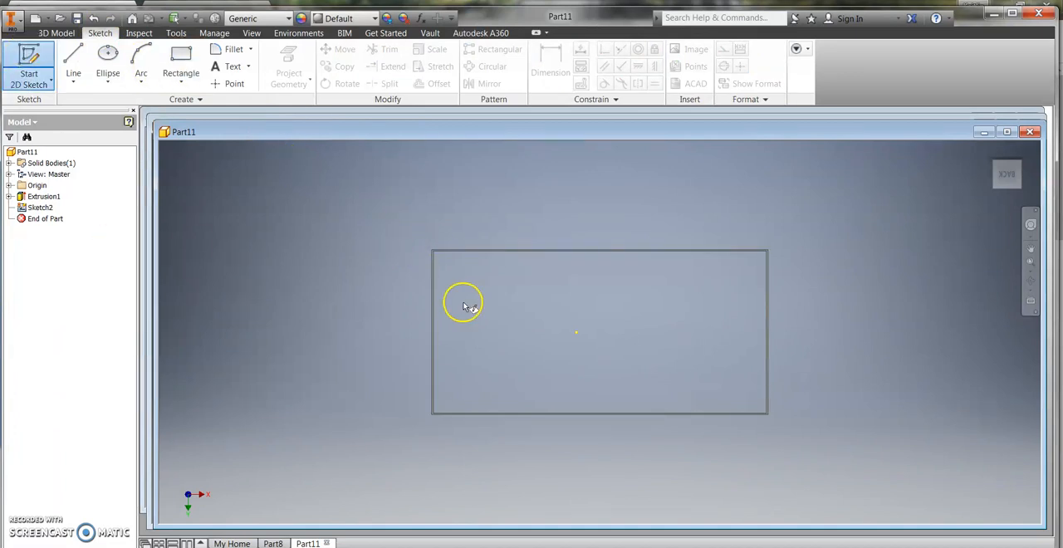
{"action": "left_click", "coordinate": [458, 254]}
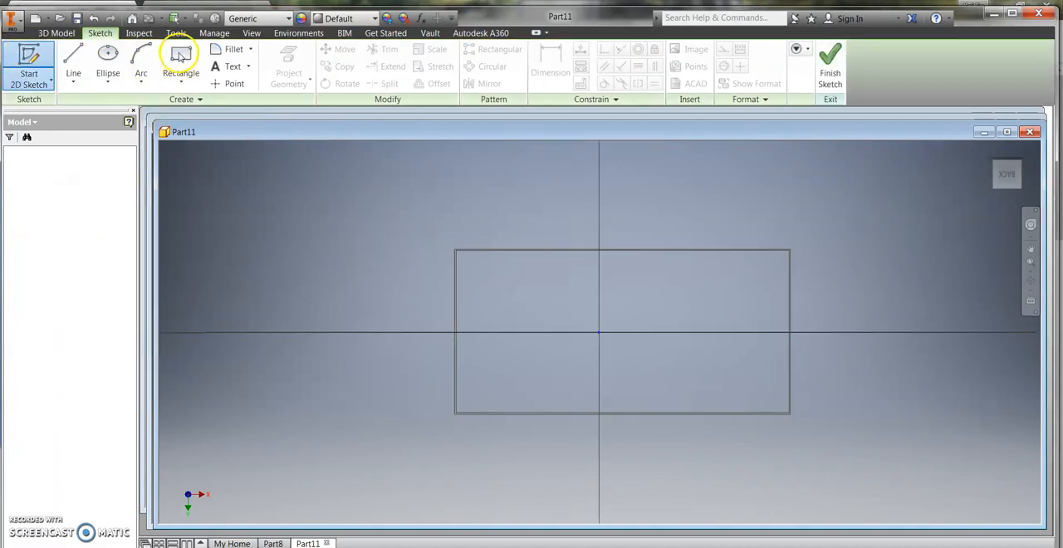
{"action": "left_click", "coordinate": [179, 63]}
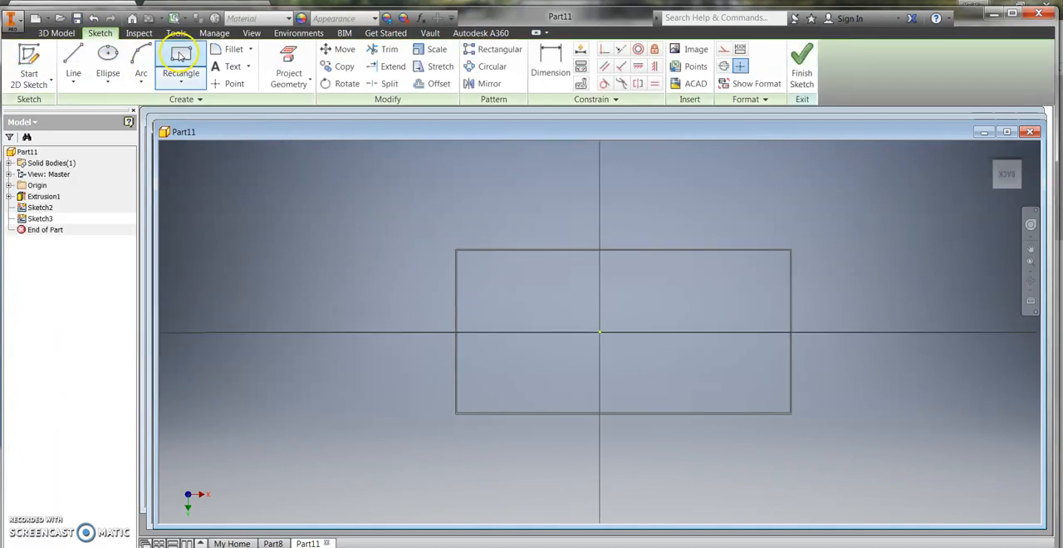
{"action": "left_click", "coordinate": [456, 249]}
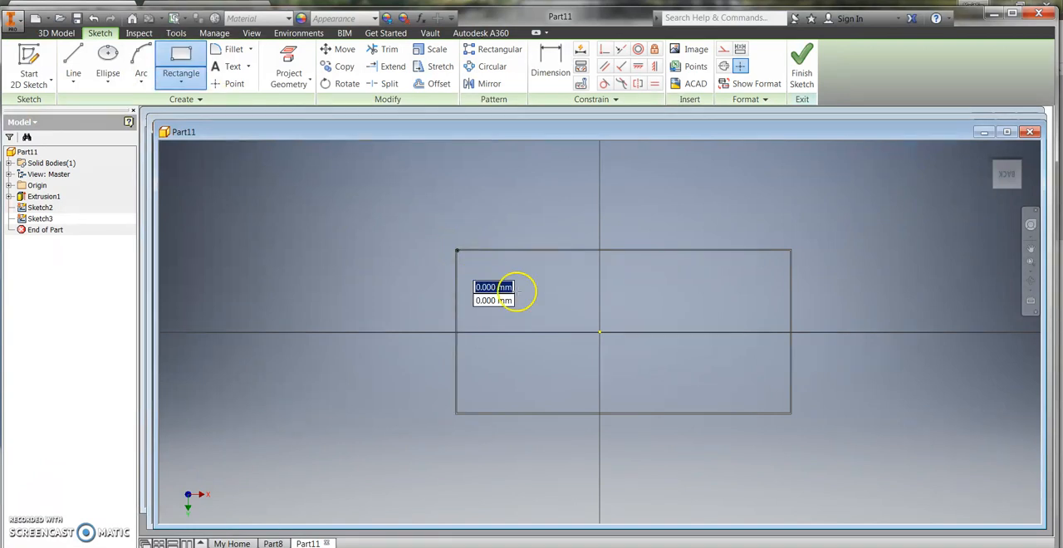
{"action": "left_click", "coordinate": [791, 413]}
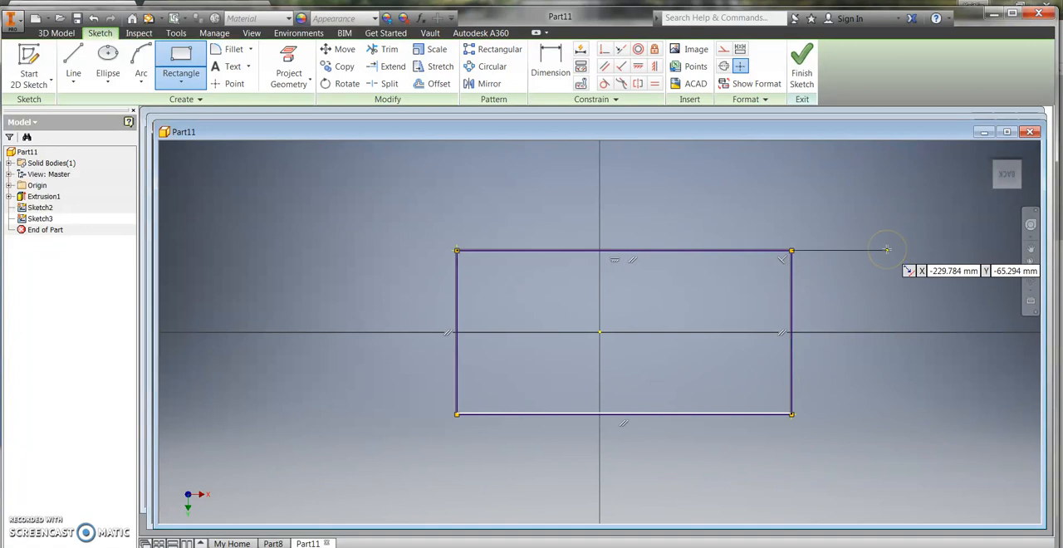
Step: Finish the sketch and extrude the full rectangle 1 mm as a solid to close the back of the box
{"action": "left_click", "coordinate": [802, 61]}
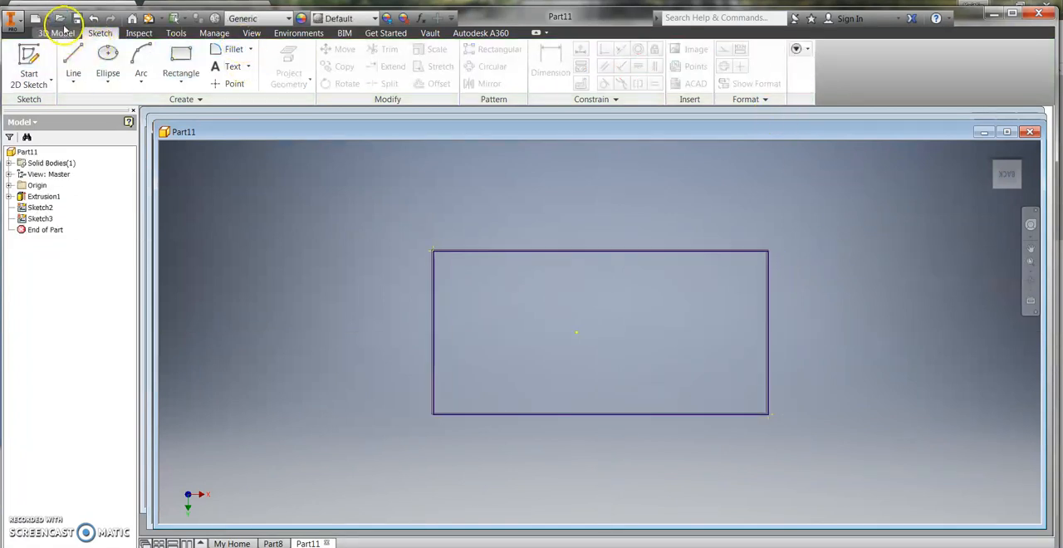
{"action": "left_click", "coordinate": [65, 32]}
{"action": "left_click", "coordinate": [74, 63]}
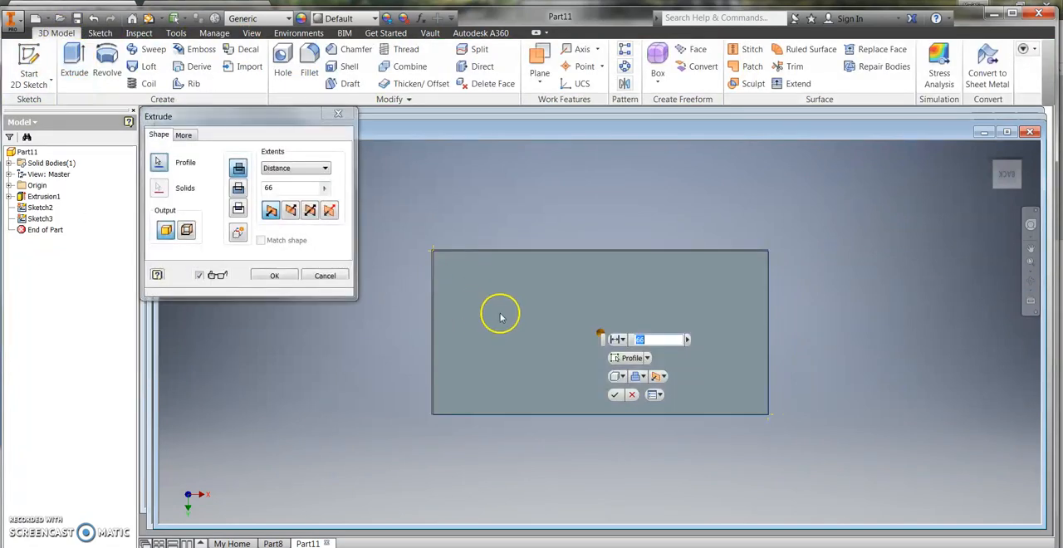
{"action": "double_click", "coordinate": [646, 340]}
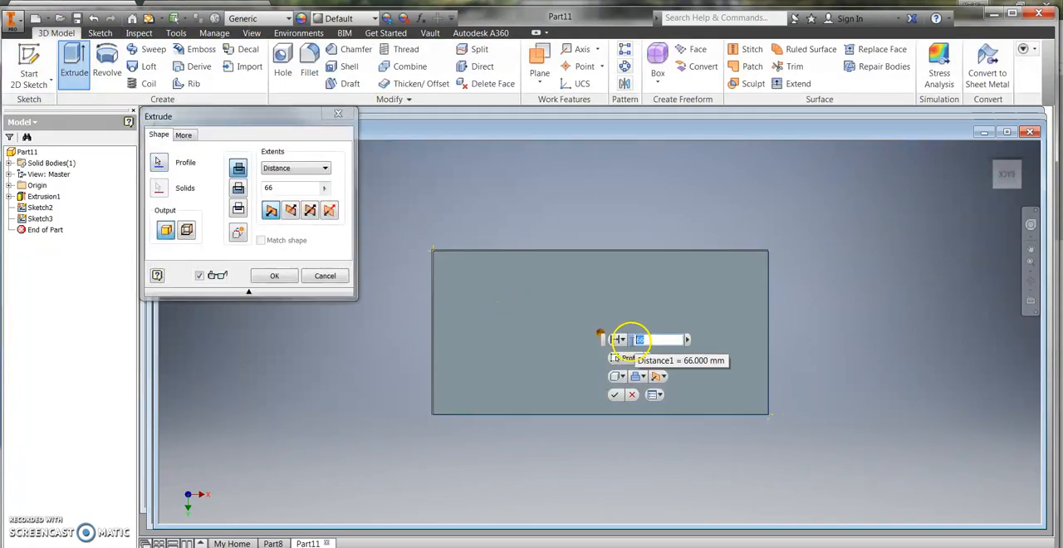
{"action": "type", "text": "1"}
{"action": "left_click", "coordinate": [615, 395]}
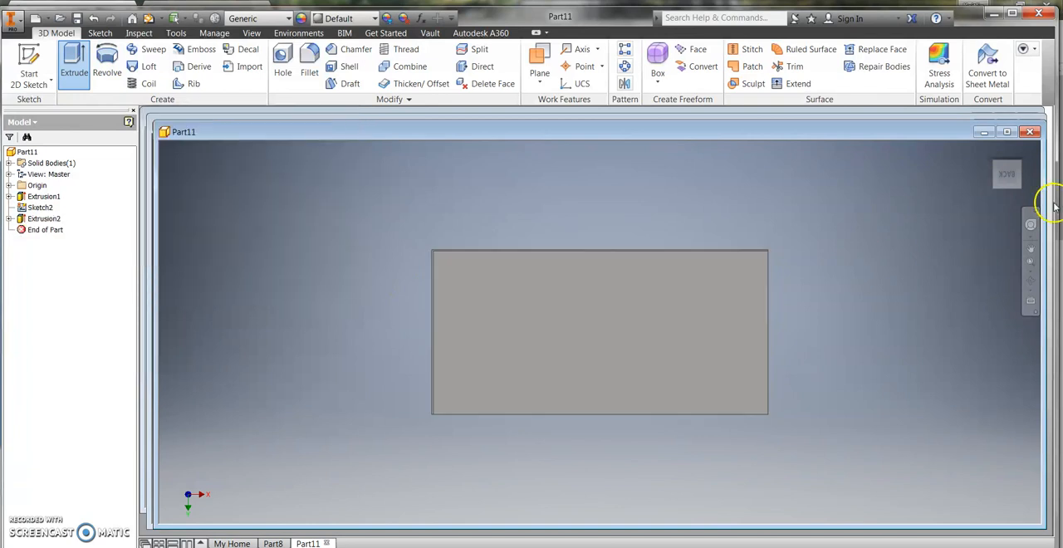
Step: Start a 2D sketch on the rim of the box's open side and paste a copy of the closing panel's rectangle sketch into it
{"action": "mouse_move", "coordinate": [1004, 171]}
{"action": "left_mouse_down"}
{"action": "mouse_move", "coordinate": [926, 256]}
{"action": "mouse_move", "coordinate": [914, 308]}
{"action": "mouse_move", "coordinate": [1004, 173]}
{"action": "left_mouse_up"}
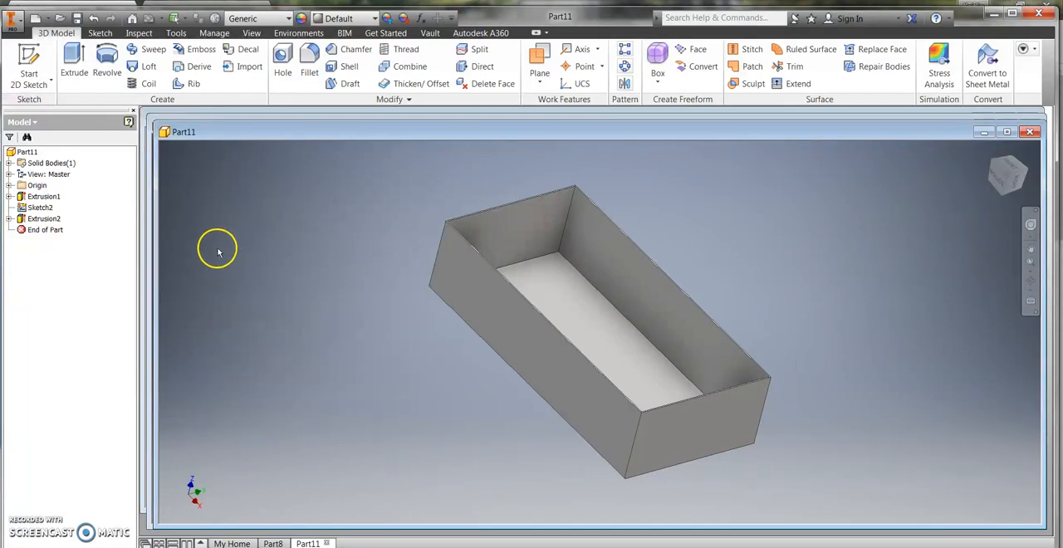
{"action": "left_click", "coordinate": [29, 64]}
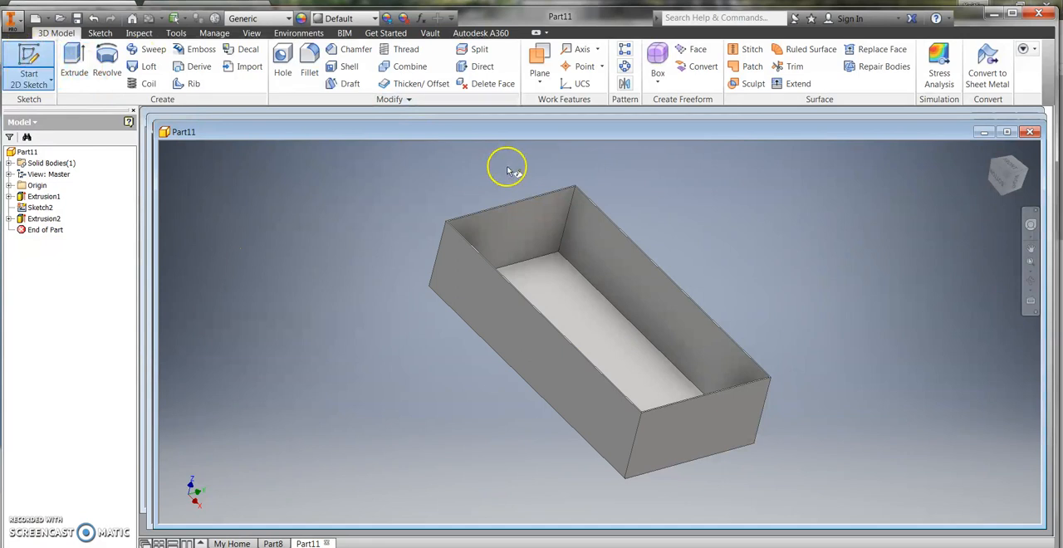
{"action": "left_click", "coordinate": [629, 307]}
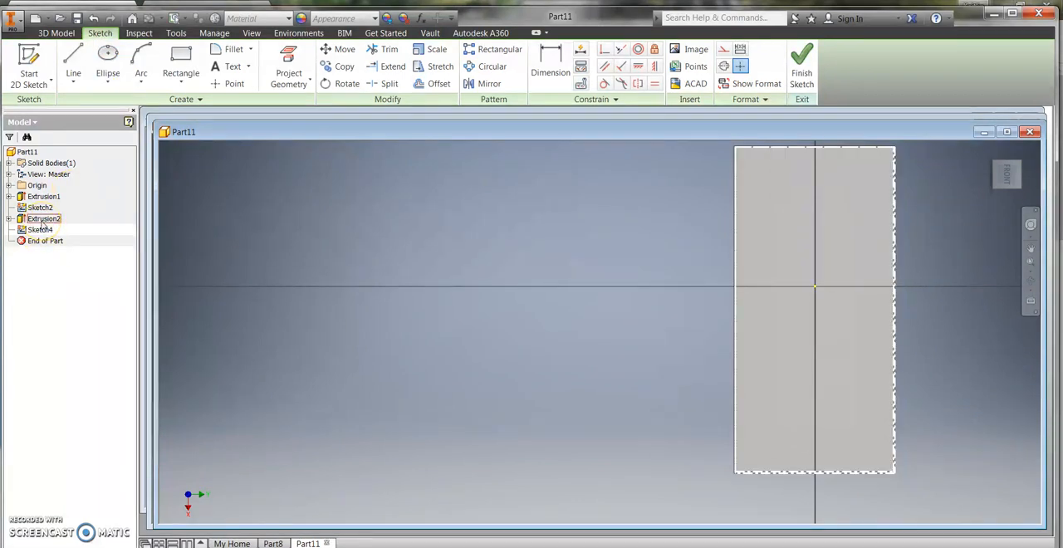
{"action": "left_click", "coordinate": [10, 219]}
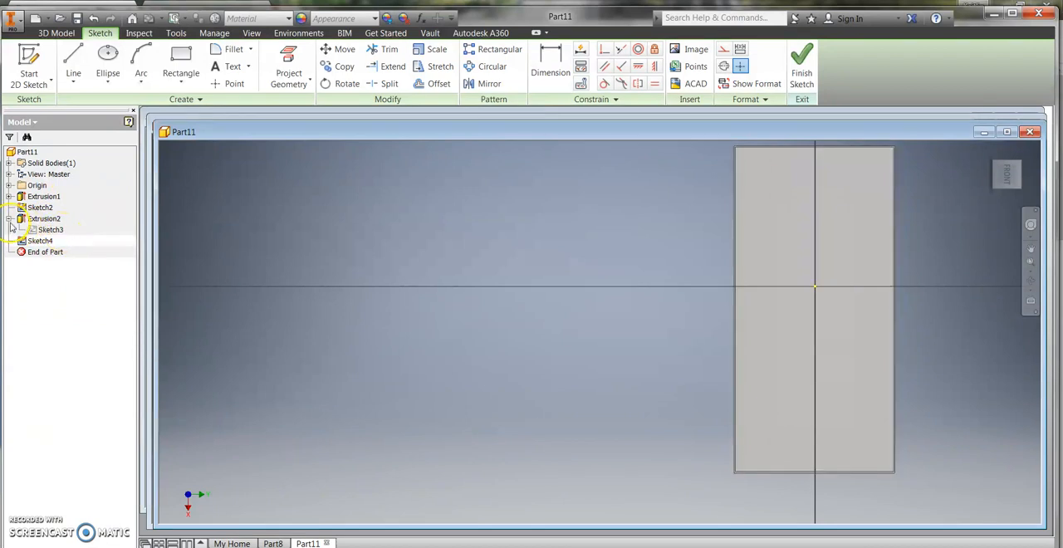
{"action": "right_click", "coordinate": [51, 233]}
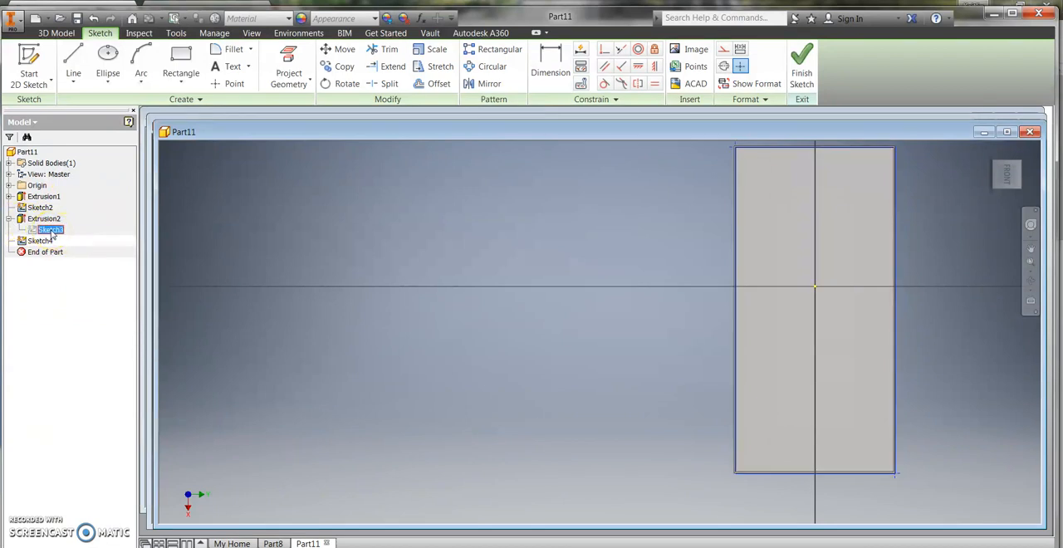
{"action": "left_click", "coordinate": [66, 247]}
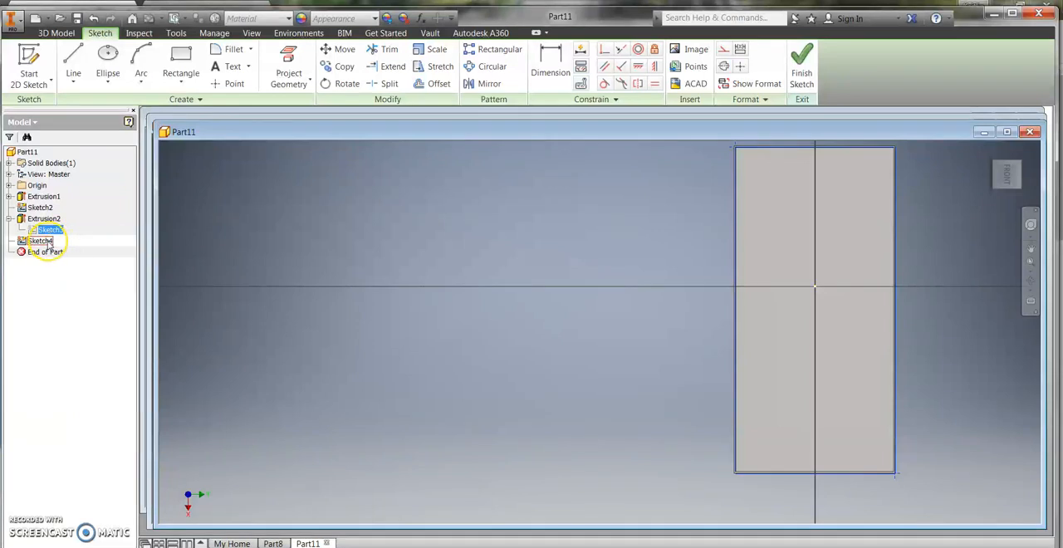
{"action": "right_click", "coordinate": [47, 241]}
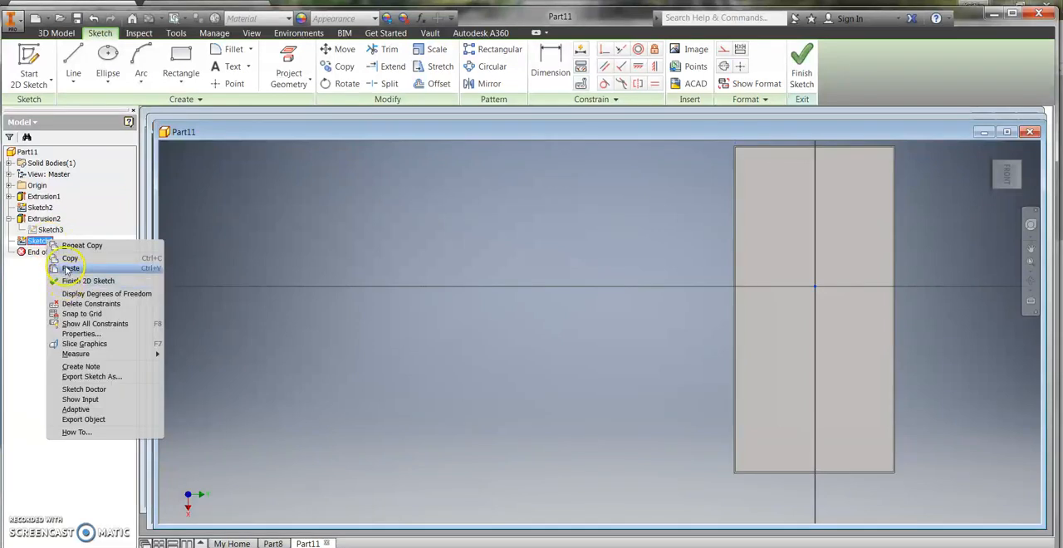
{"action": "left_click", "coordinate": [70, 269]}
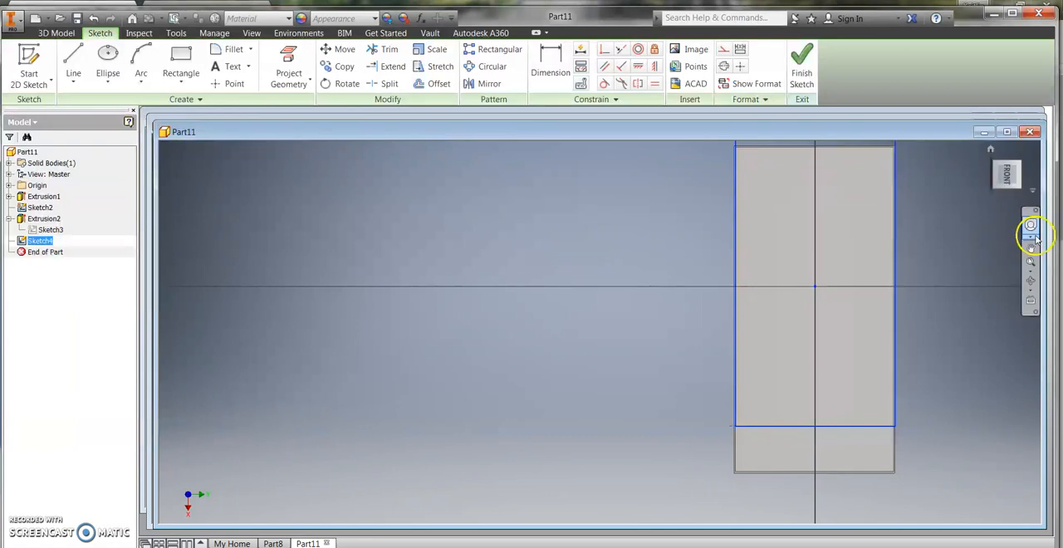
Step: Move all four lines of the pasted rectangle, using its upper-left corner as base point, onto the matching outer corner of the box
{"action": "mouse_move", "coordinate": [969, 252]}
{"action": "middle_mouse_down"}
{"action": "mouse_move", "coordinate": [893, 302]}
{"action": "mouse_move", "coordinate": [840, 288]}
{"action": "middle_mouse_up"}
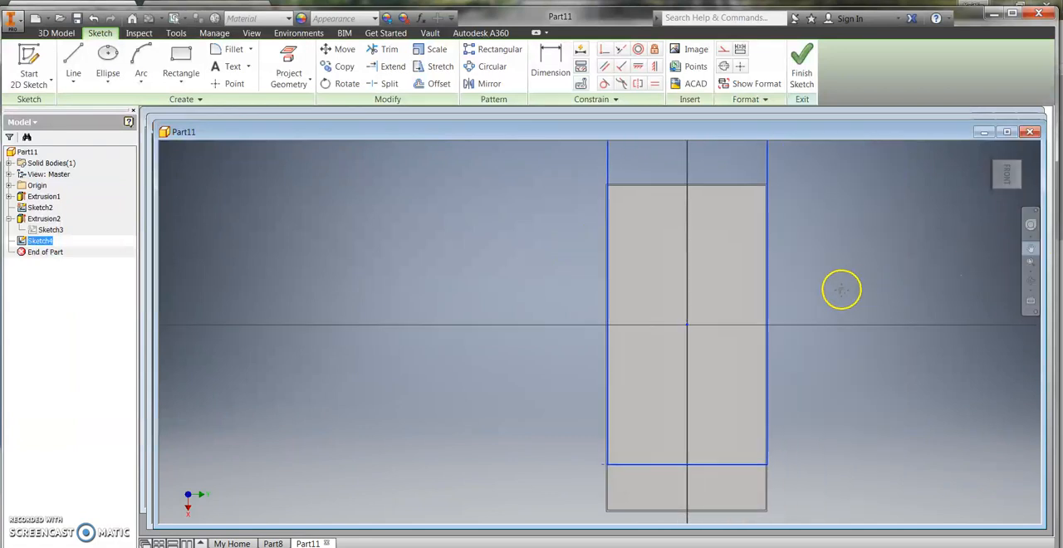
{"action": "mouse_move", "coordinate": [928, 254]}
{"action": "middle_mouse_down"}
{"action": "mouse_move", "coordinate": [892, 295]}
{"action": "mouse_move", "coordinate": [886, 285]}
{"action": "middle_mouse_up"}
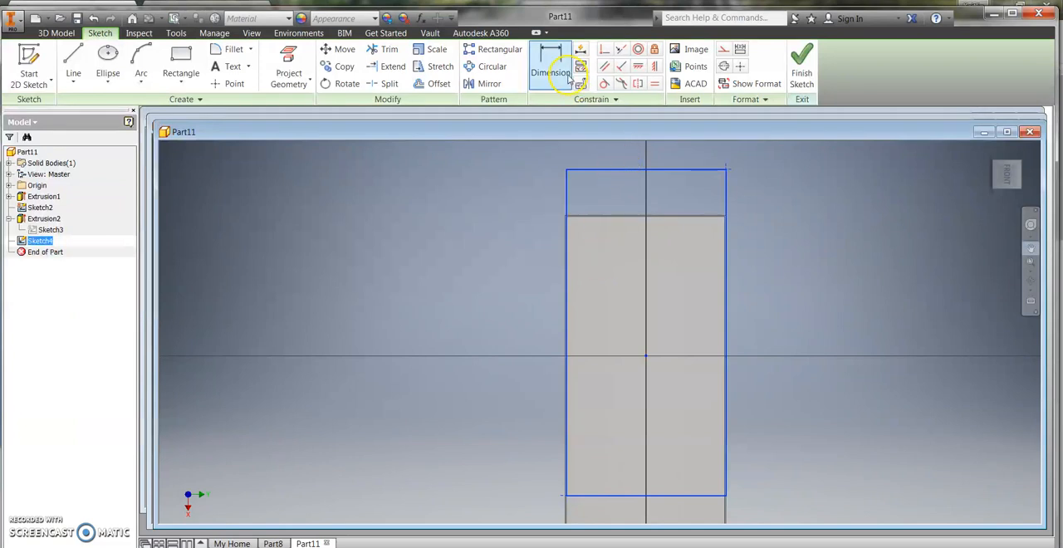
{"action": "left_click", "coordinate": [340, 49]}
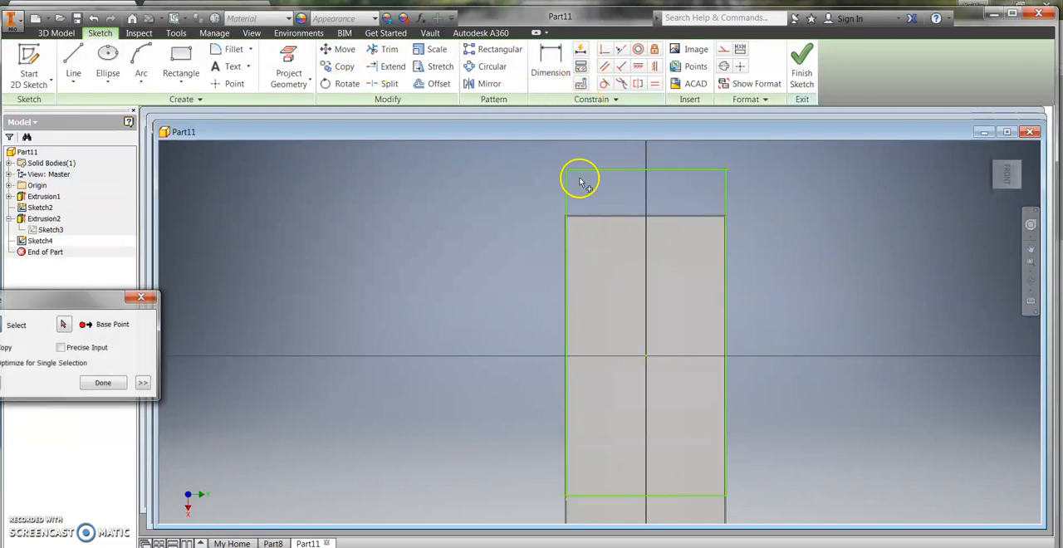
{"action": "left_click", "coordinate": [593, 171]}
{"action": "left_click", "coordinate": [566, 190]}
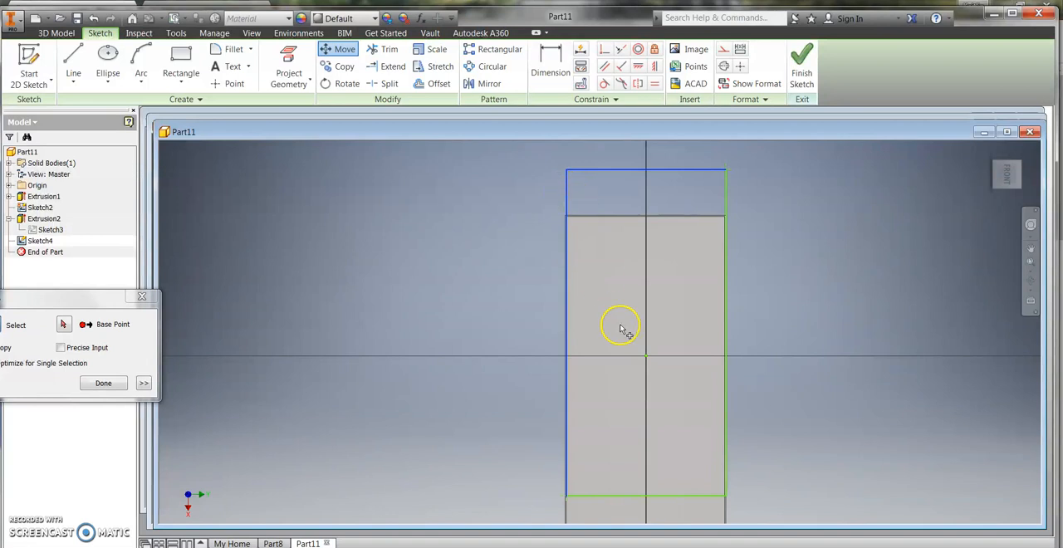
{"action": "left_click", "coordinate": [726, 444]}
{"action": "left_click_drag", "start_coordinate": [116, 292], "coordinate": [229, 254]}
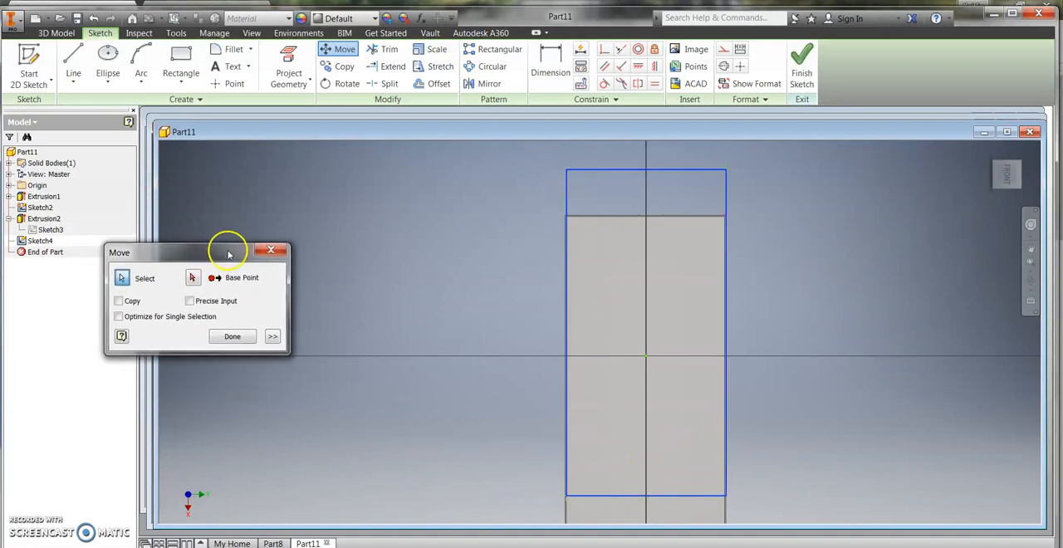
{"action": "left_click", "coordinate": [193, 280]}
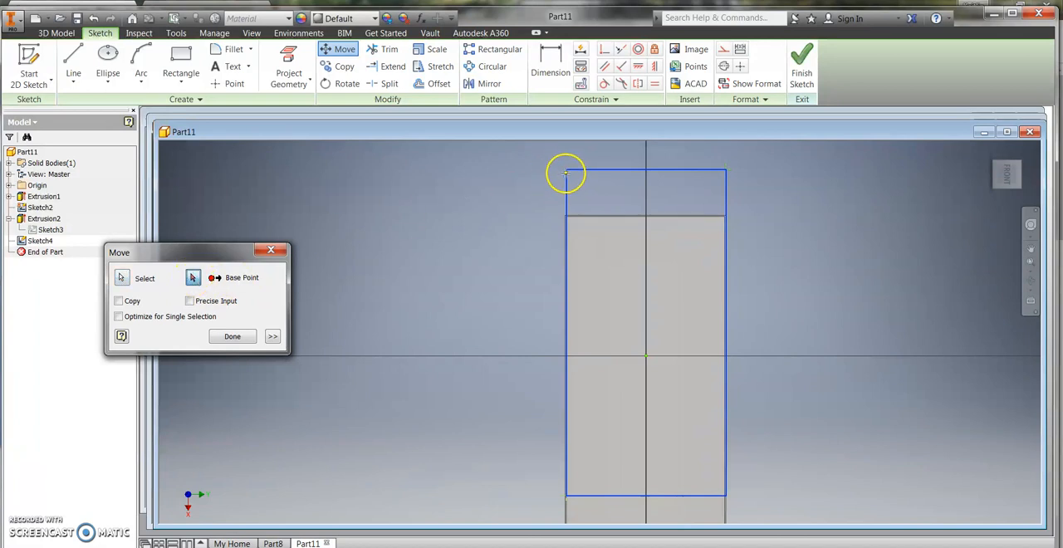
{"action": "left_click", "coordinate": [566, 169]}
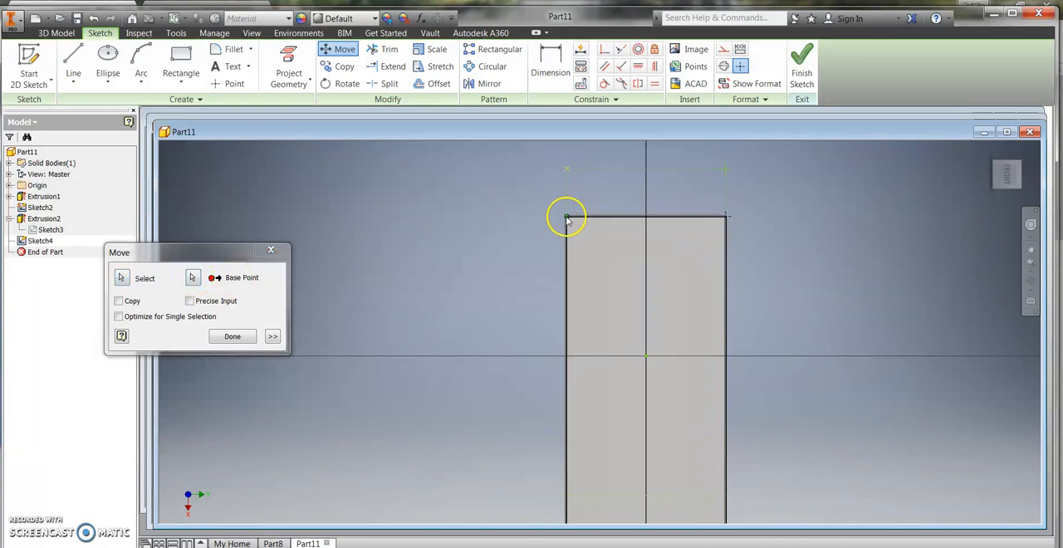
{"action": "left_click", "coordinate": [568, 218]}
{"action": "scroll", "coordinate": [568, 219], "scroll_direction": "down", "scroll_amount": 5}
{"action": "scroll", "coordinate": [566, 217], "scroll_direction": "down", "scroll_amount": 2}
{"action": "left_click", "coordinate": [556, 210]}
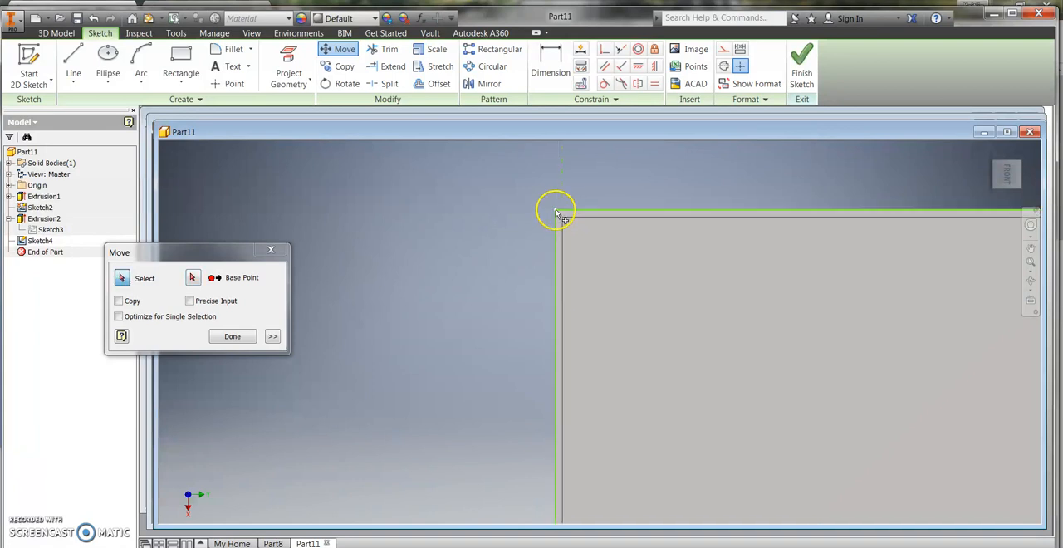
{"action": "left_click", "coordinate": [238, 337]}
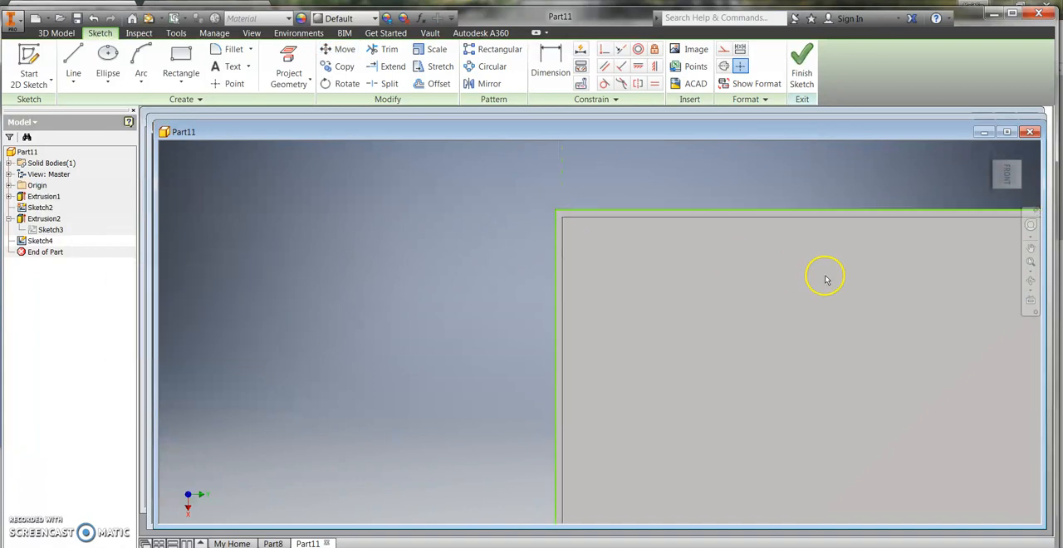
Step: Draw an ellipse centred in the rectangle with its long axis vertical, about two thirds of the rectangle's length and half its width
{"action": "scroll", "coordinate": [737, 388], "scroll_direction": "down", "scroll_amount": 2}
{"action": "scroll", "coordinate": [736, 385], "scroll_direction": "up", "scroll_amount": 5}
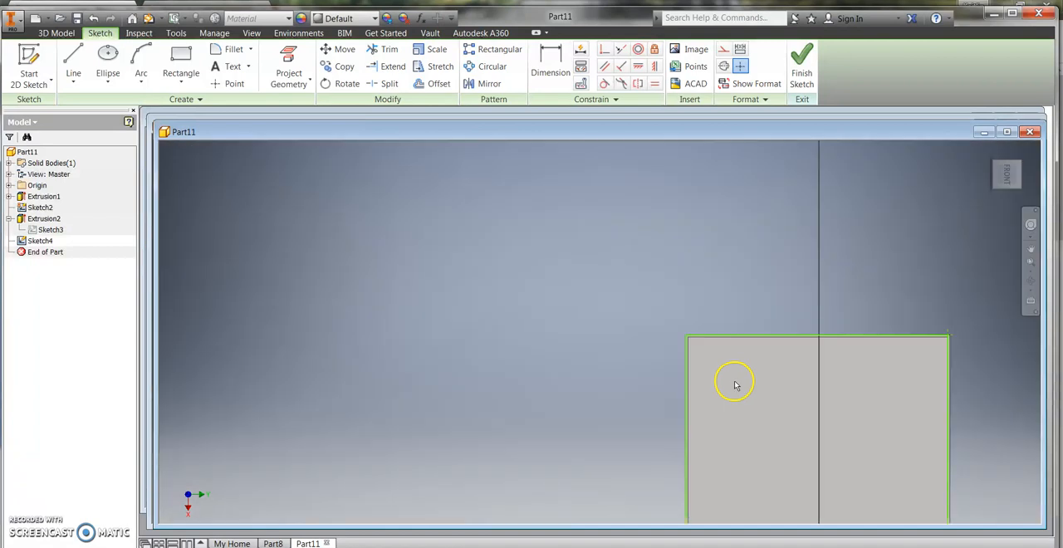
{"action": "left_click", "coordinate": [1032, 250]}
{"action": "left_click_drag", "start_coordinate": [968, 413], "coordinate": [786, 223]}
{"action": "scroll", "coordinate": [882, 273], "scroll_direction": "up", "scroll_amount": 5}
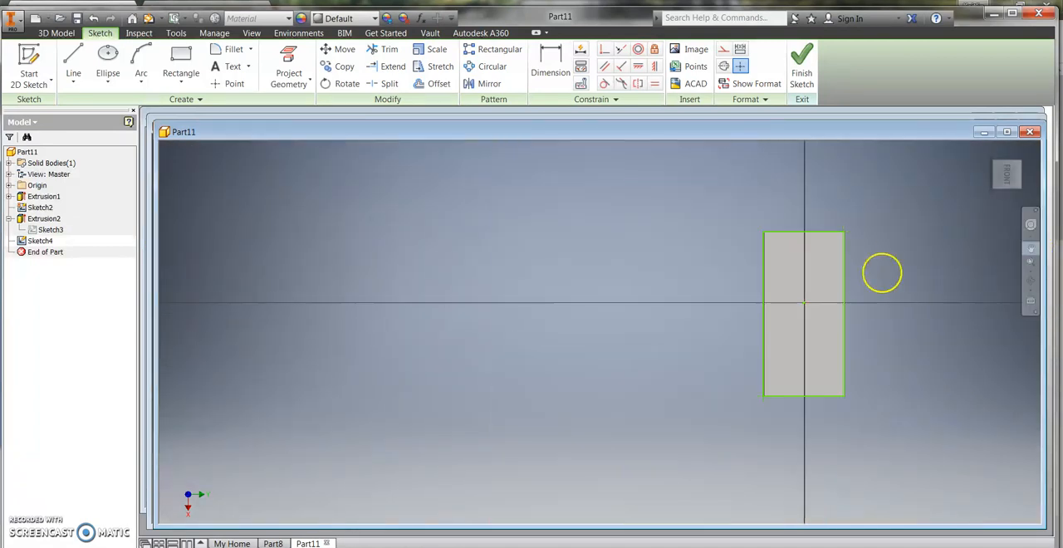
{"action": "left_click_drag", "start_coordinate": [920, 284], "coordinate": [759, 287]}
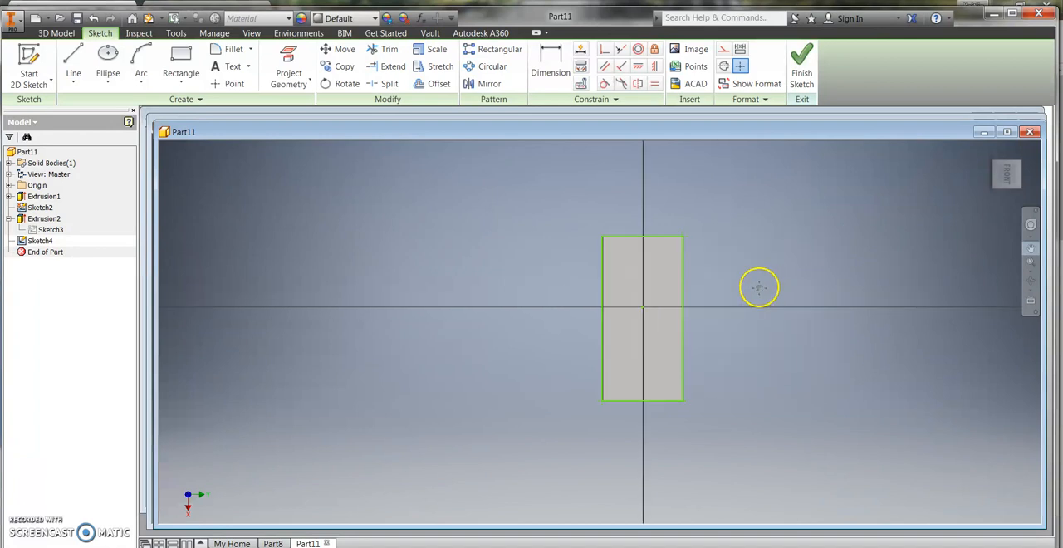
{"action": "left_click", "coordinate": [108, 80]}
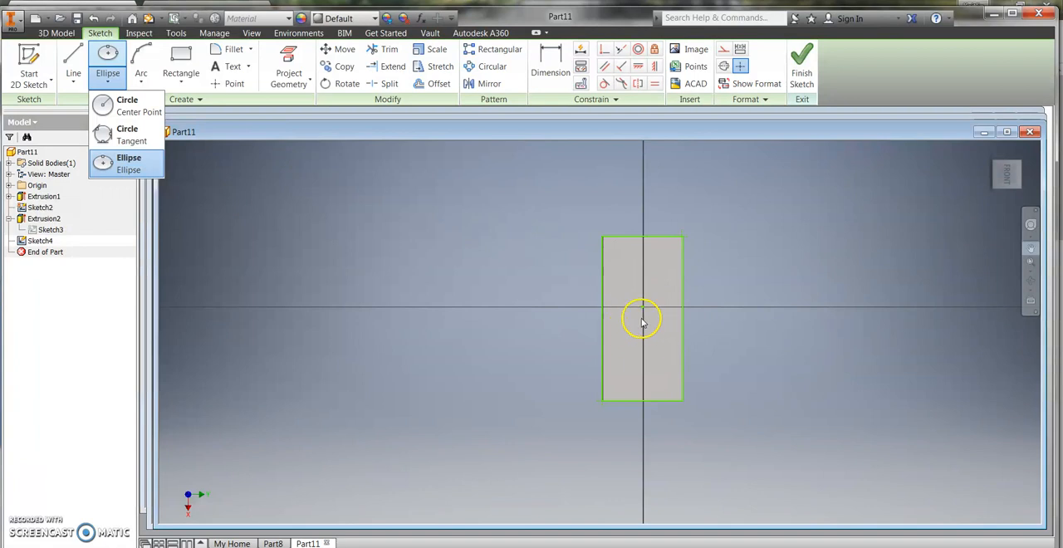
{"action": "left_click", "coordinate": [154, 165]}
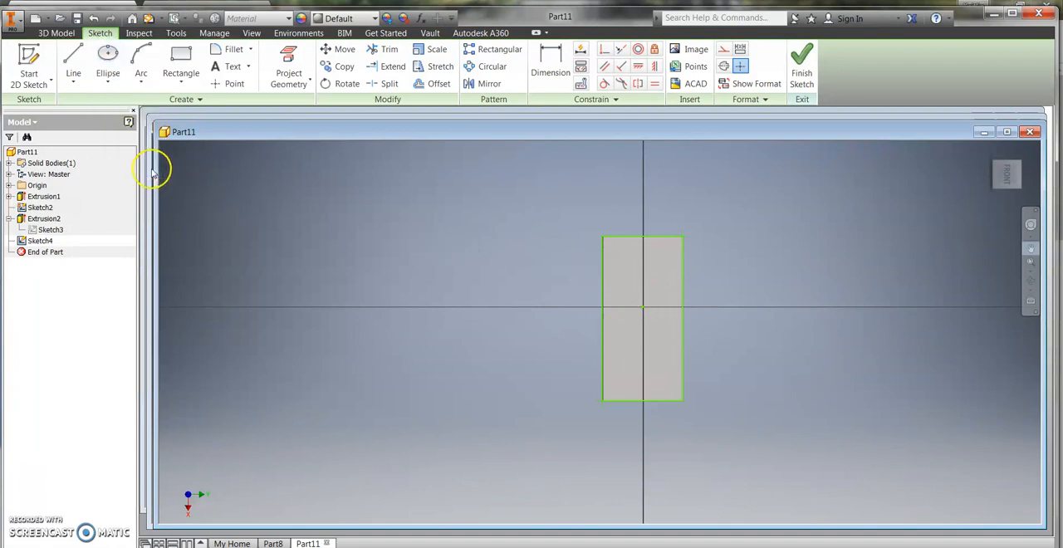
{"action": "left_click", "coordinate": [643, 320]}
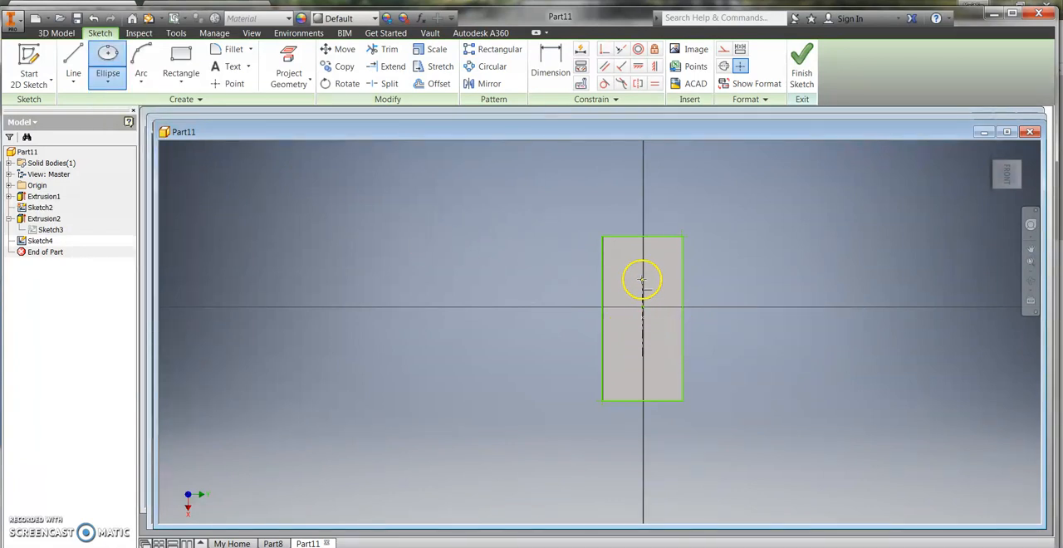
{"action": "left_click", "coordinate": [643, 265]}
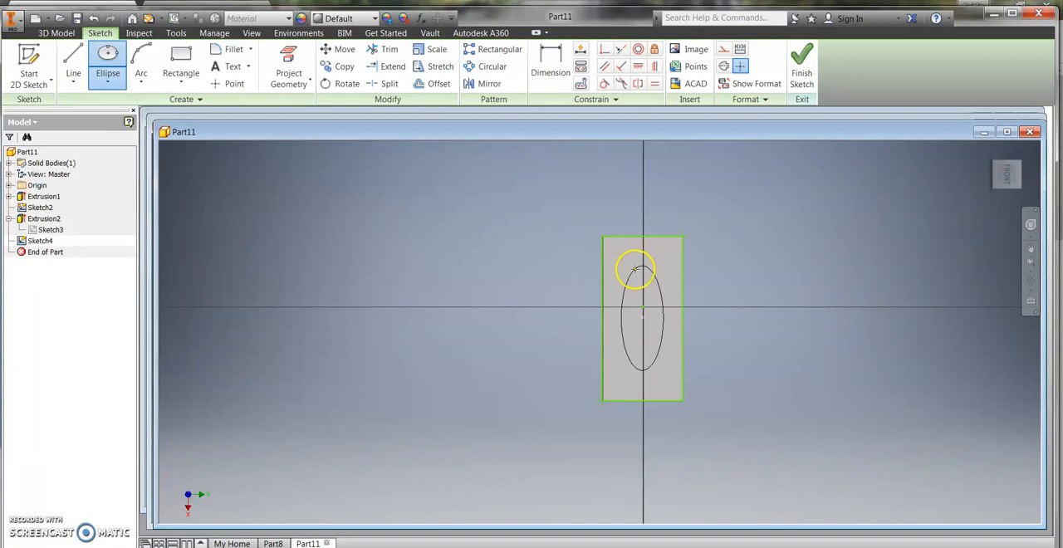
{"action": "left_click", "coordinate": [634, 270]}
Step: Finish the sketch, extrude the area between the rectangle and the ellipse 1 mm as a solid, and return to the home view
{"action": "left_click", "coordinate": [802, 62]}
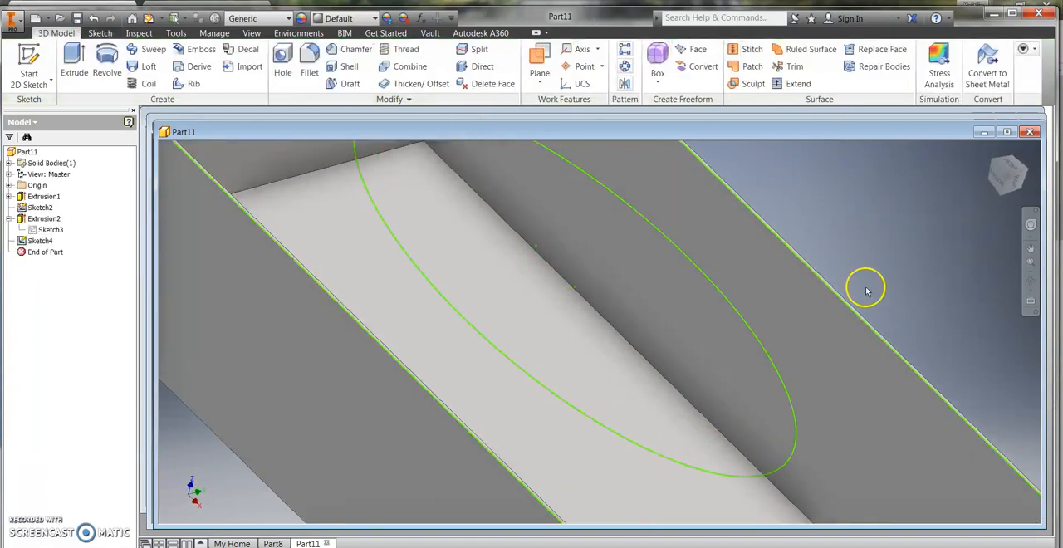
{"action": "scroll", "coordinate": [868, 294], "scroll_direction": "down", "scroll_amount": 2}
{"action": "scroll", "coordinate": [869, 294], "scroll_direction": "up", "scroll_amount": 5}
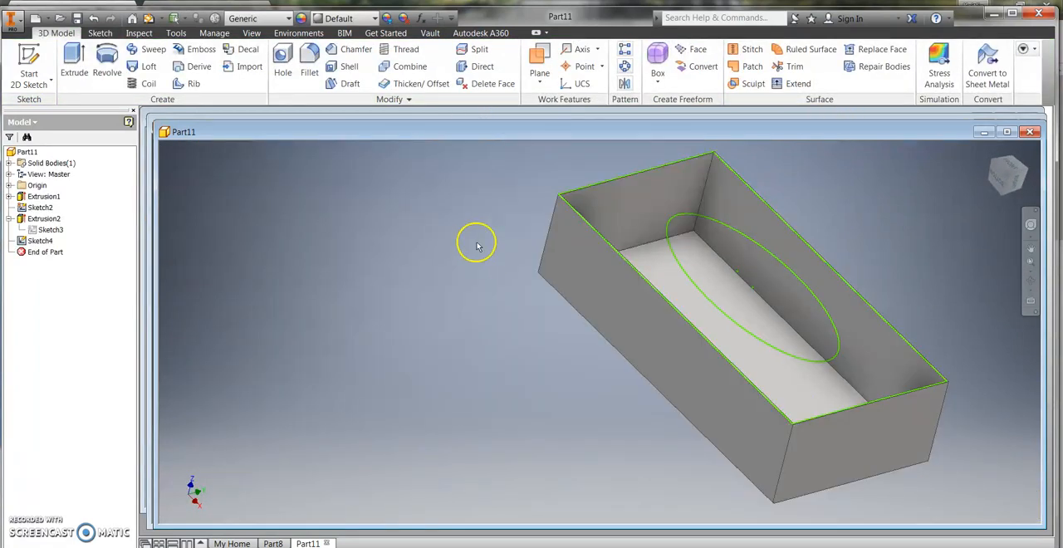
{"action": "left_click", "coordinate": [73, 65]}
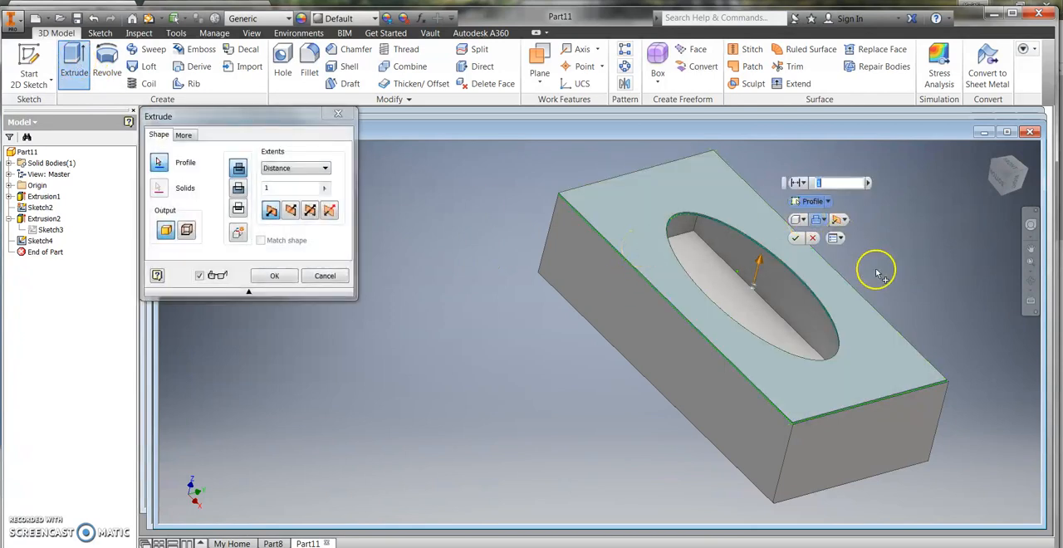
{"action": "left_click", "coordinate": [795, 238]}
{"action": "mouse_move", "coordinate": [1015, 174]}
{"action": "left_mouse_down"}
{"action": "mouse_move", "coordinate": [926, 212]}
{"action": "mouse_move", "coordinate": [947, 512]}
{"action": "mouse_move", "coordinate": [943, 203]}
{"action": "mouse_move", "coordinate": [911, 183]}
{"action": "mouse_move", "coordinate": [836, 288]}
{"action": "mouse_move", "coordinate": [639, 292]}
{"action": "mouse_move", "coordinate": [743, 244]}
{"action": "mouse_move", "coordinate": [828, 240]}
{"action": "mouse_move", "coordinate": [886, 216]}
{"action": "mouse_move", "coordinate": [848, 159]}
{"action": "mouse_move", "coordinate": [799, 235]}
{"action": "left_mouse_up"}
{"action": "left_click", "coordinate": [992, 150]}
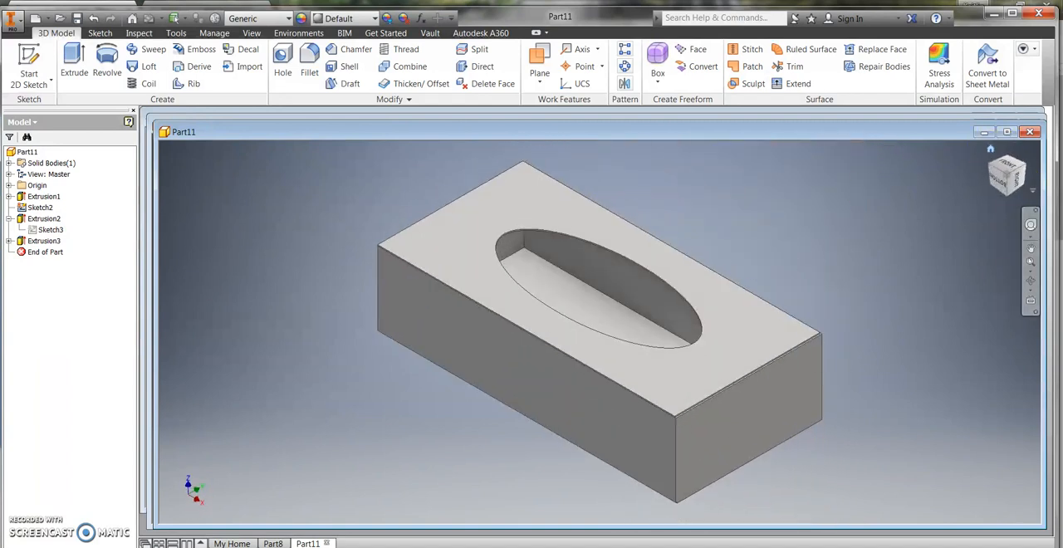